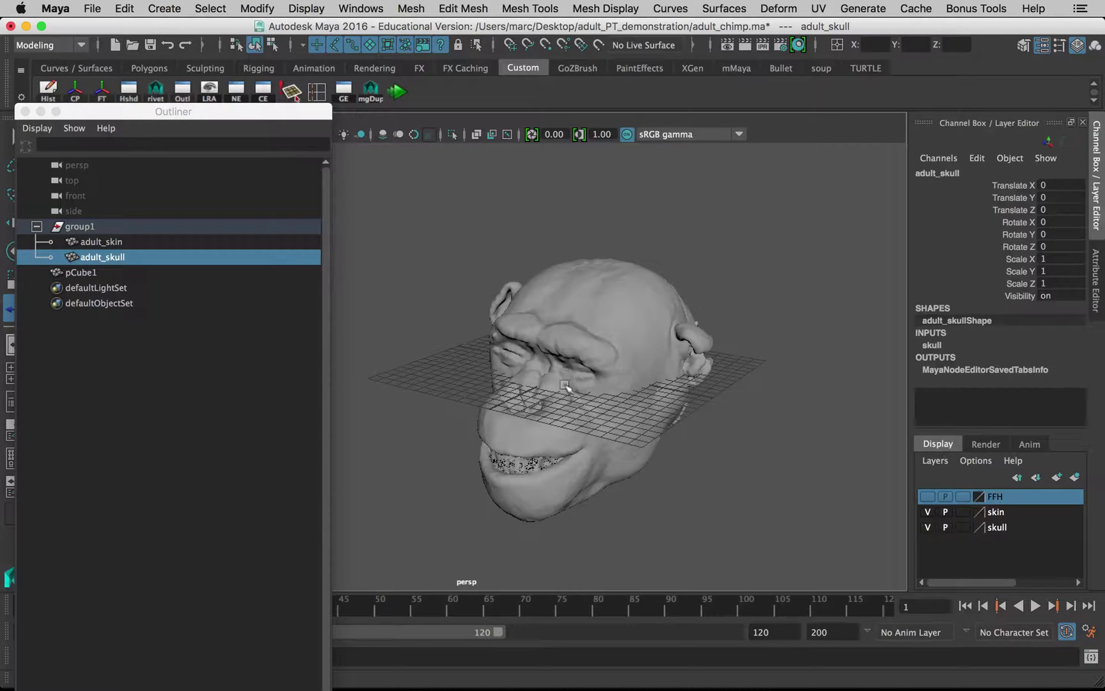
Hide the chimp's skin display layer so only the skull mesh shows.
alt+drag(571, 383, 629, 363)
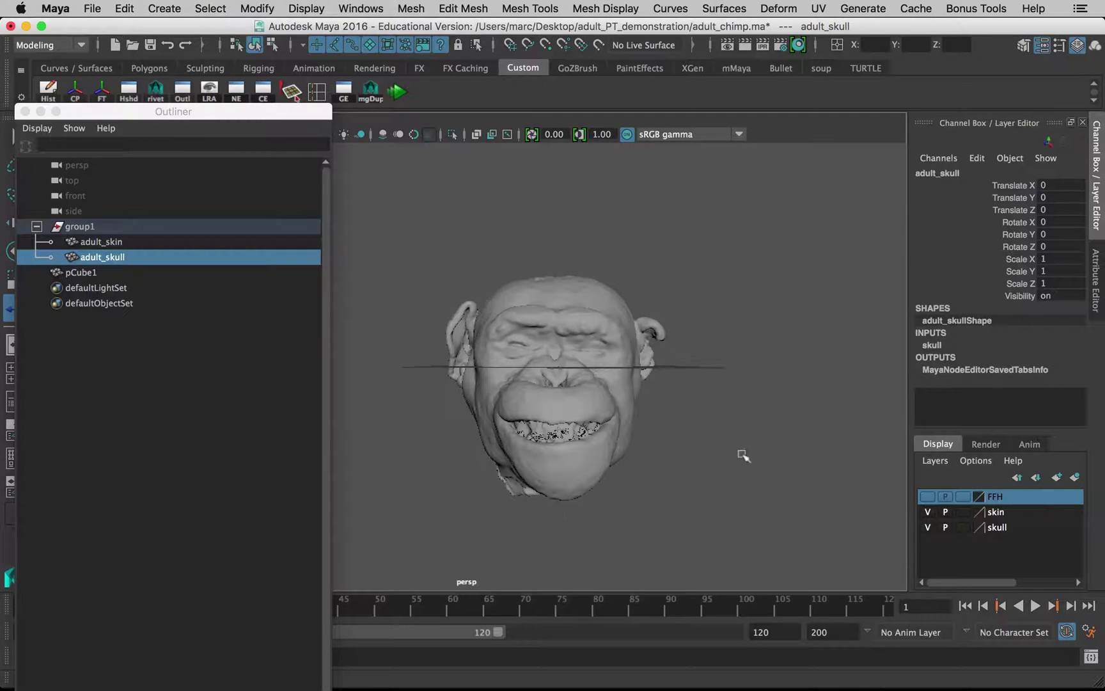
click(927, 512)
alt+drag(723, 452, 626, 455)
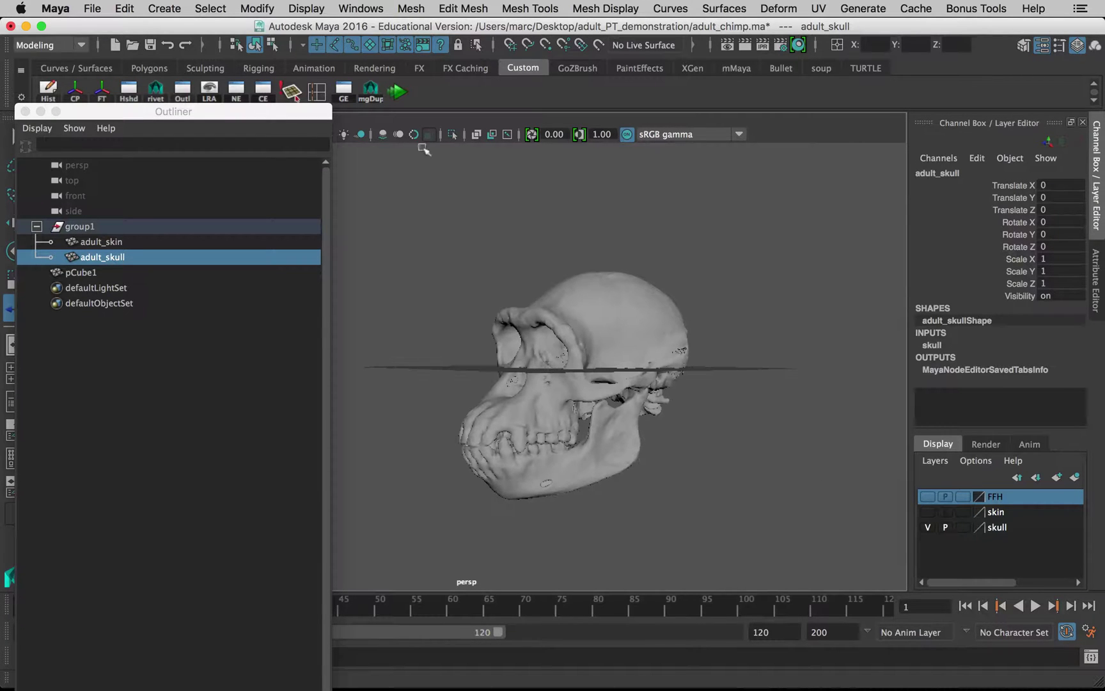
Check the viewport's shown object types and move the Outliner back into place.
drag(246, 113, 250, 196)
click(172, 119)
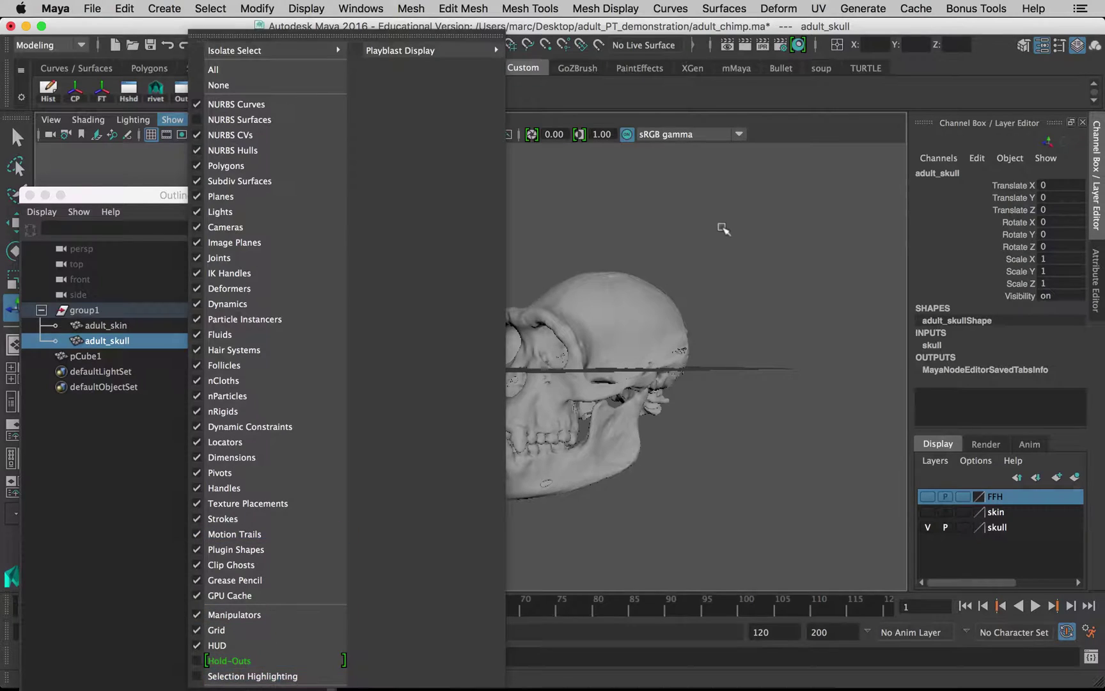
click(725, 228)
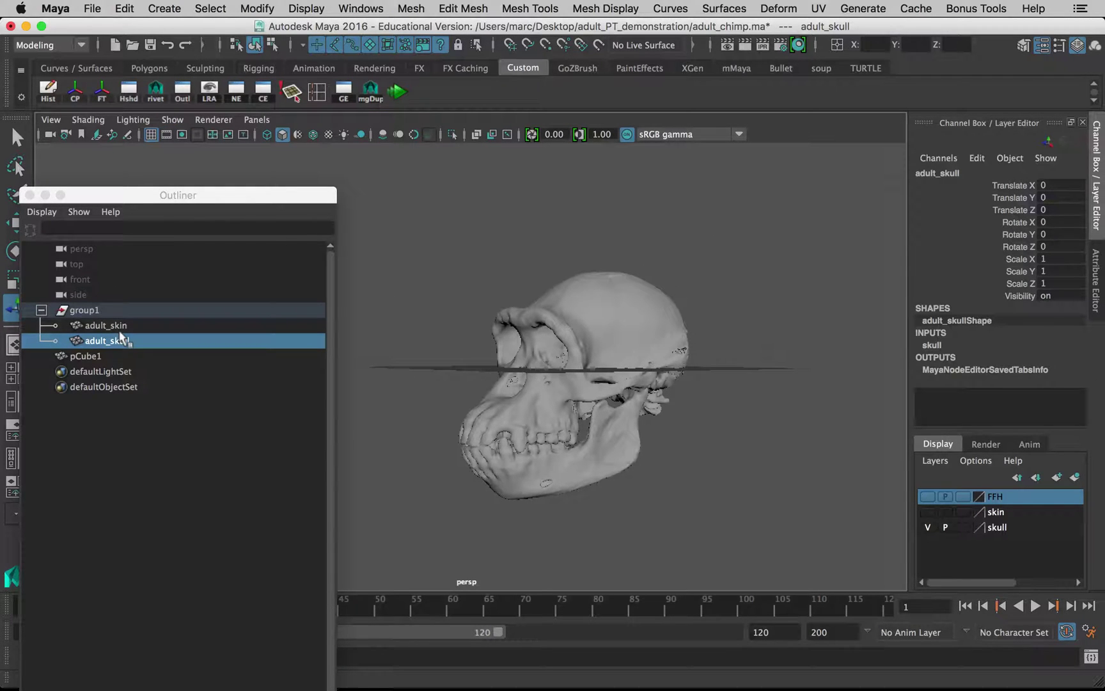
drag(176, 198, 160, 113)
mouse_move(432, 329)
alt+mouse_down()
mouse_move(468, 325)
mouse_move(411, 329)
alt+mouse_up()
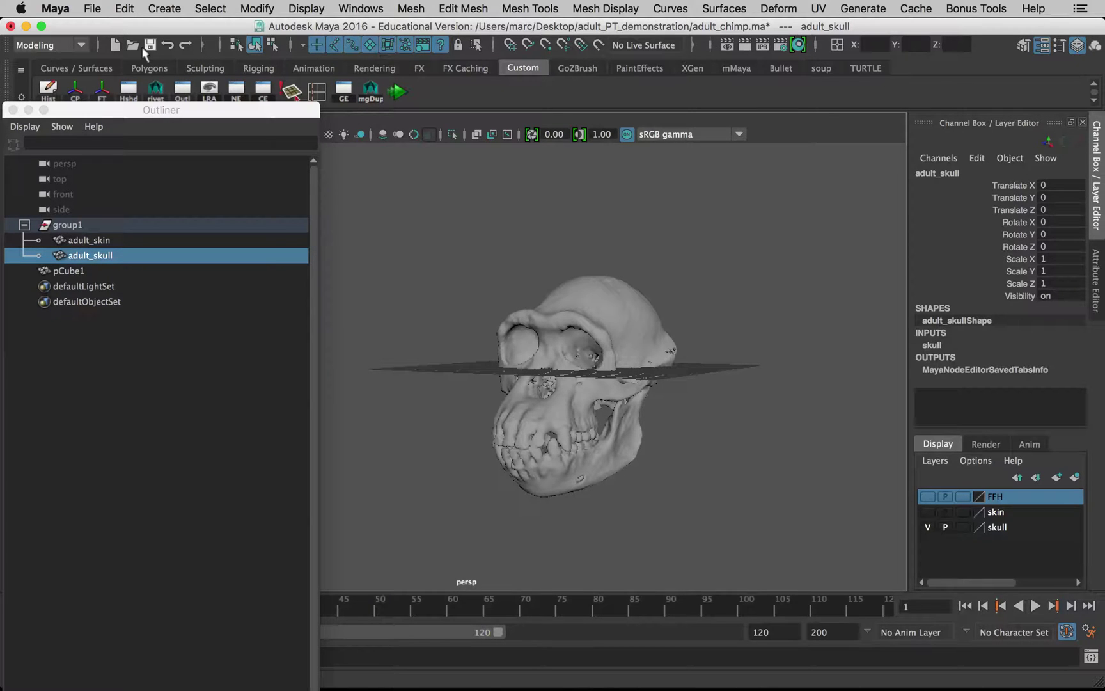
Duplicate adult_skull and rename the copy adult_skull_section.
click(123, 9)
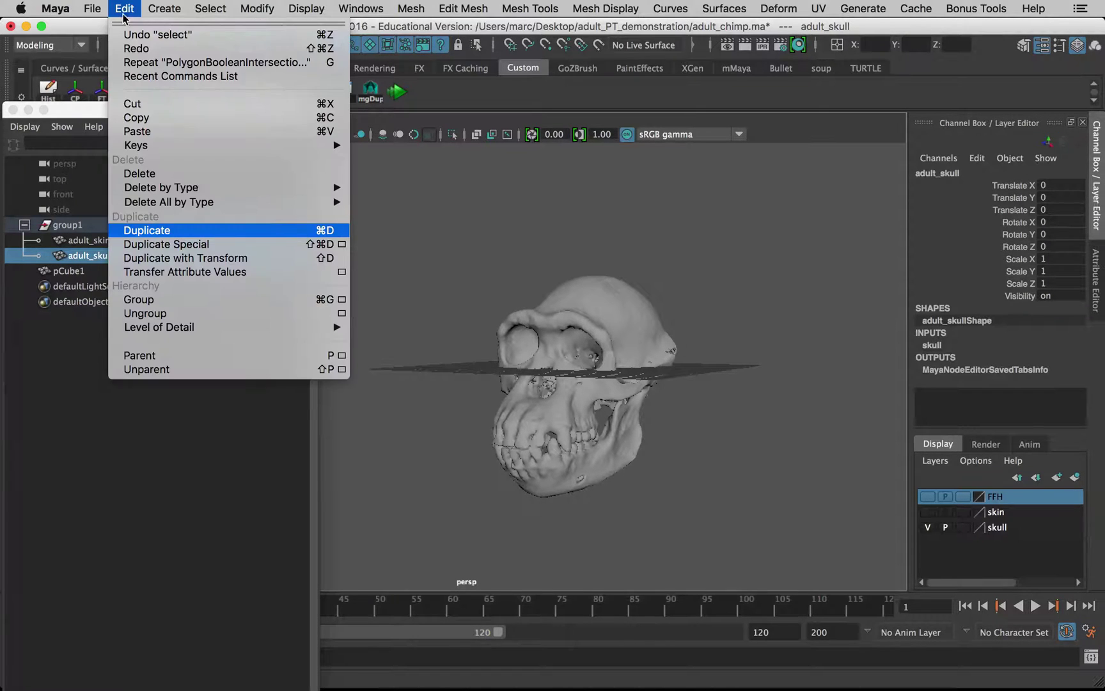
click(190, 232)
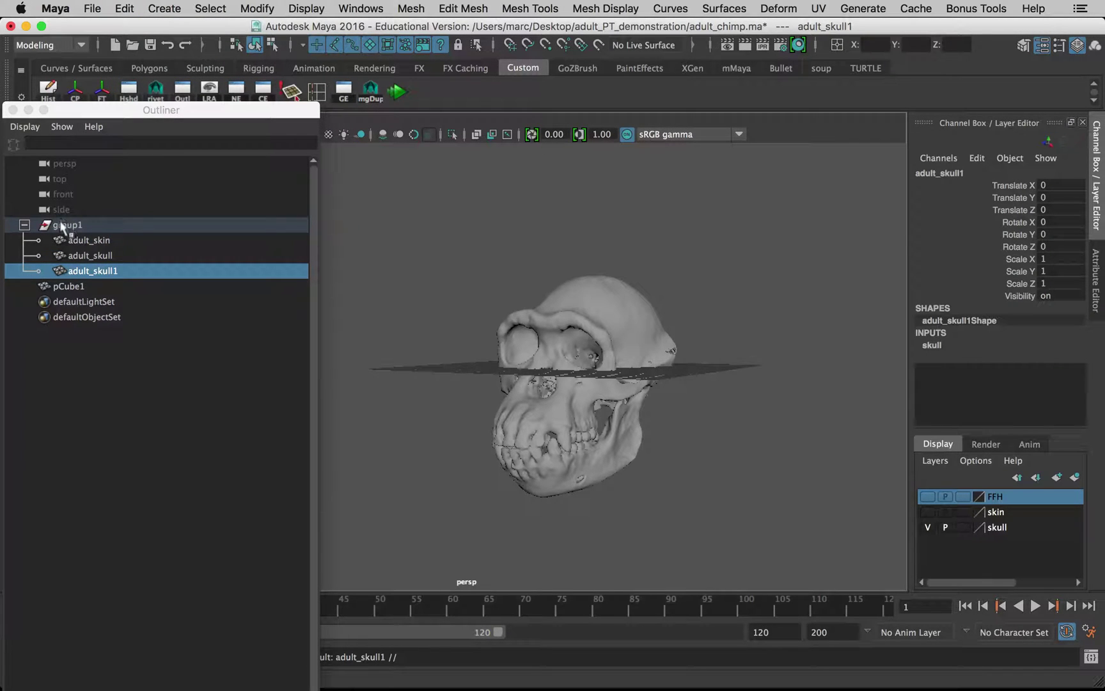
double_click(114, 272)
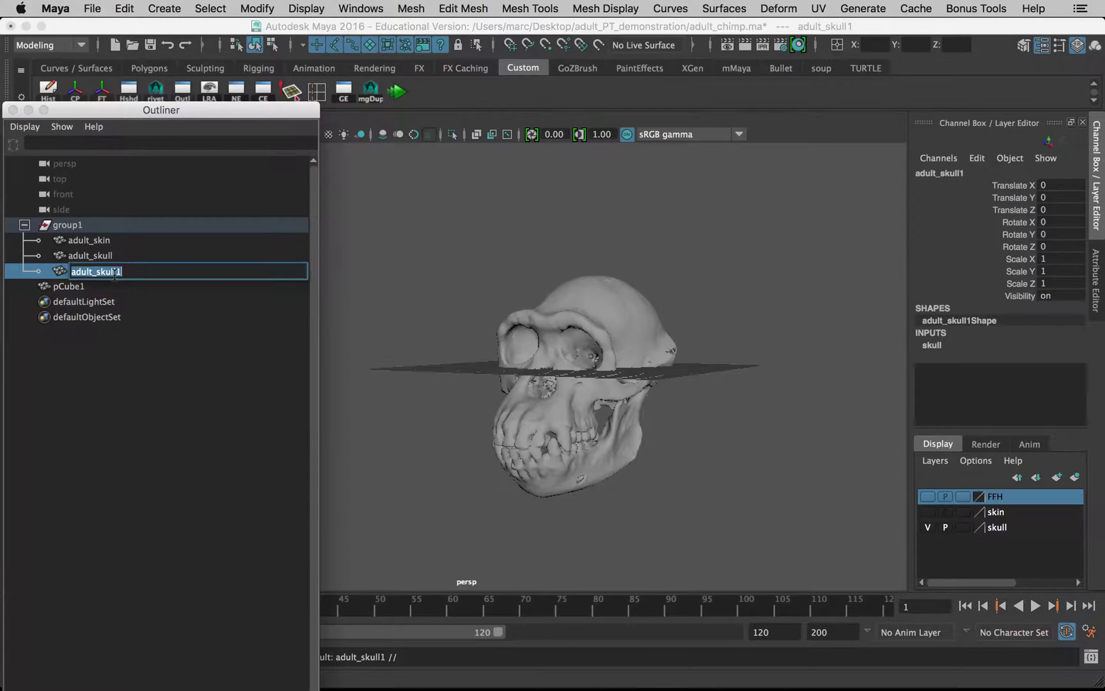
click(116, 272)
text(_section)
key(Return)
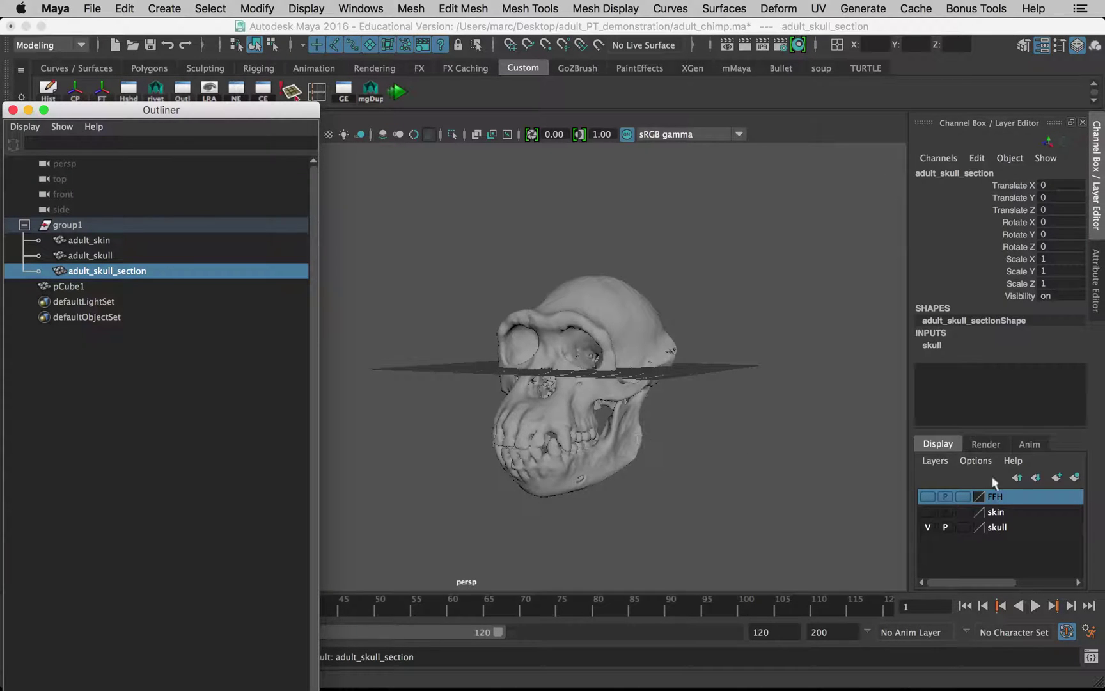
Create a new layer holding adult_skull_section and hide the skull layer.
click(1075, 478)
click(1075, 479)
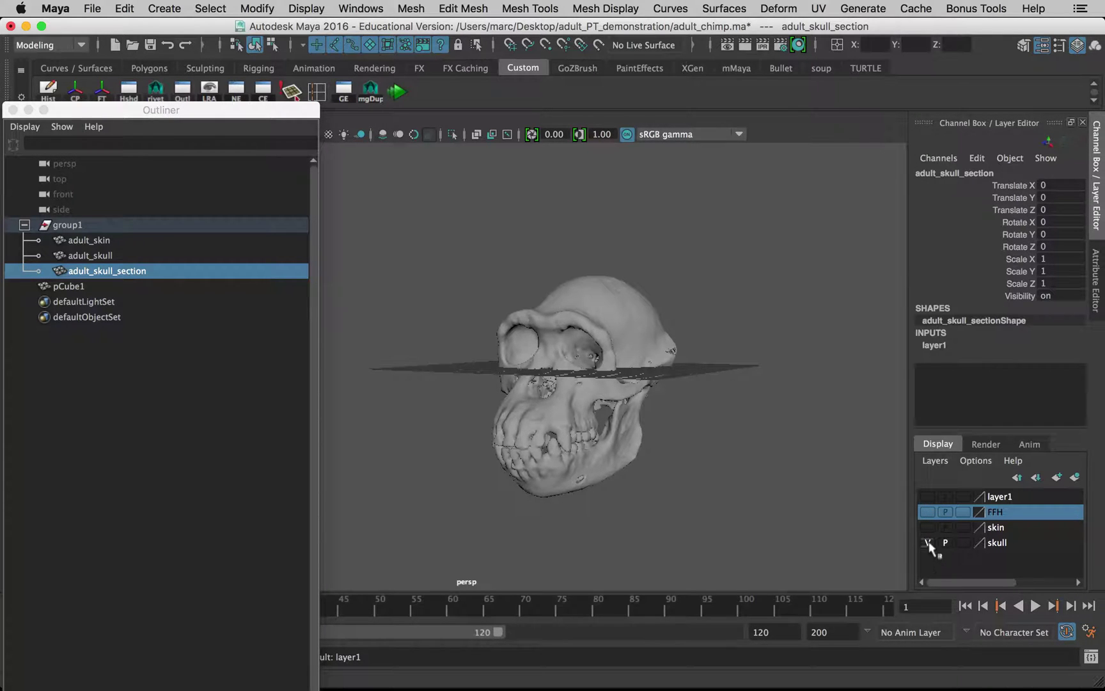
click(929, 543)
click(924, 496)
click(924, 497)
click(924, 496)
click(924, 496)
click(925, 496)
Rename layer1 to 'section' and save it.
click(1002, 497)
double_click(999, 496)
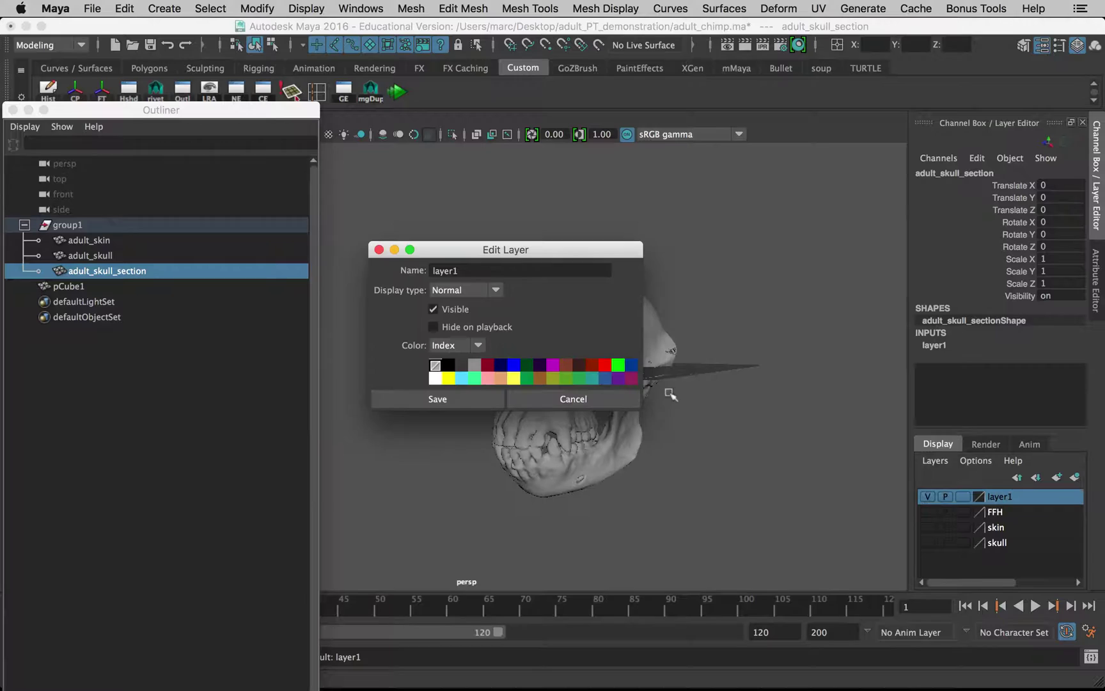
text(section)
click(436, 397)
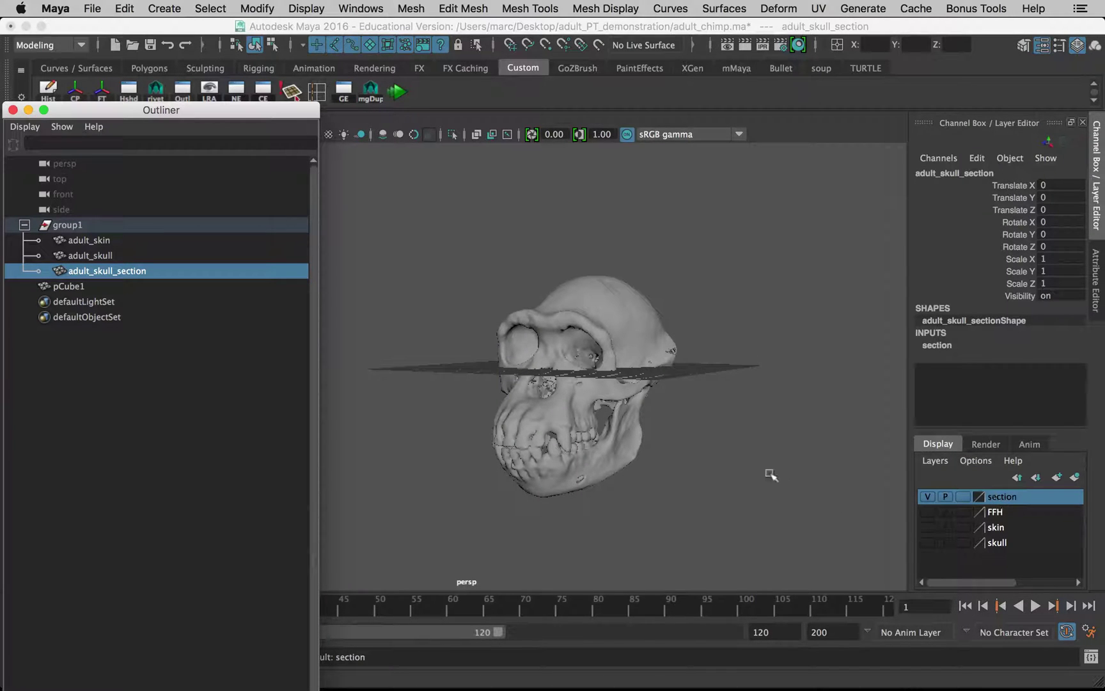
mouse_move(734, 443)
alt+mouse_down()
mouse_move(686, 447)
mouse_move(715, 440)
alt+mouse_up()
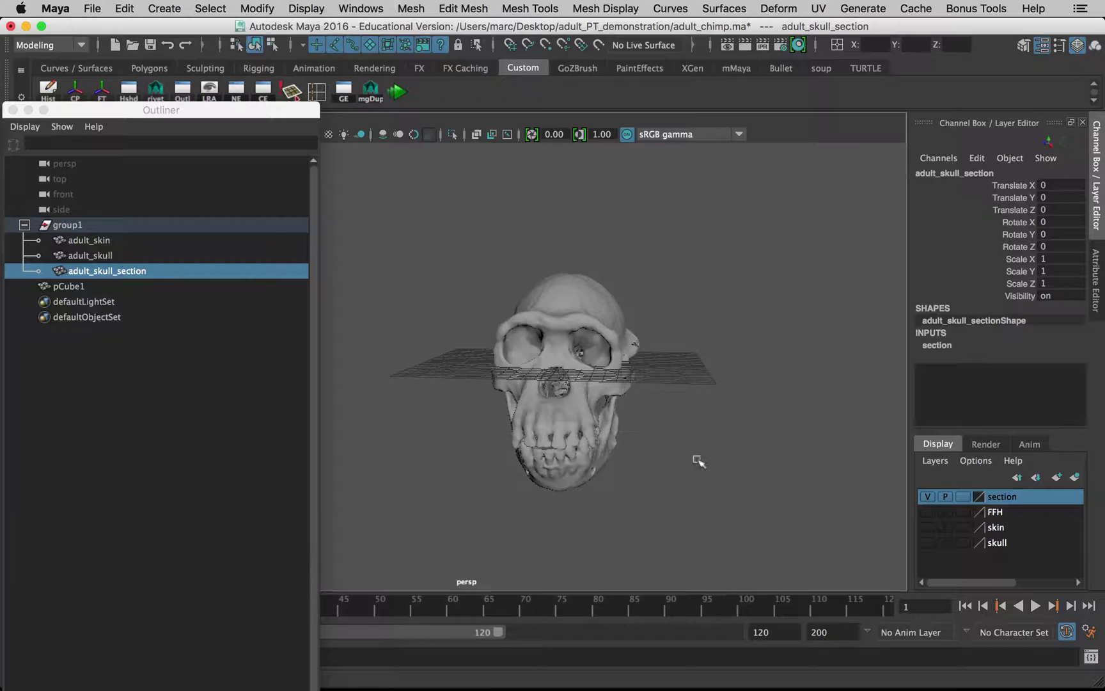
alt+middle_drag(698, 461, 741, 477)
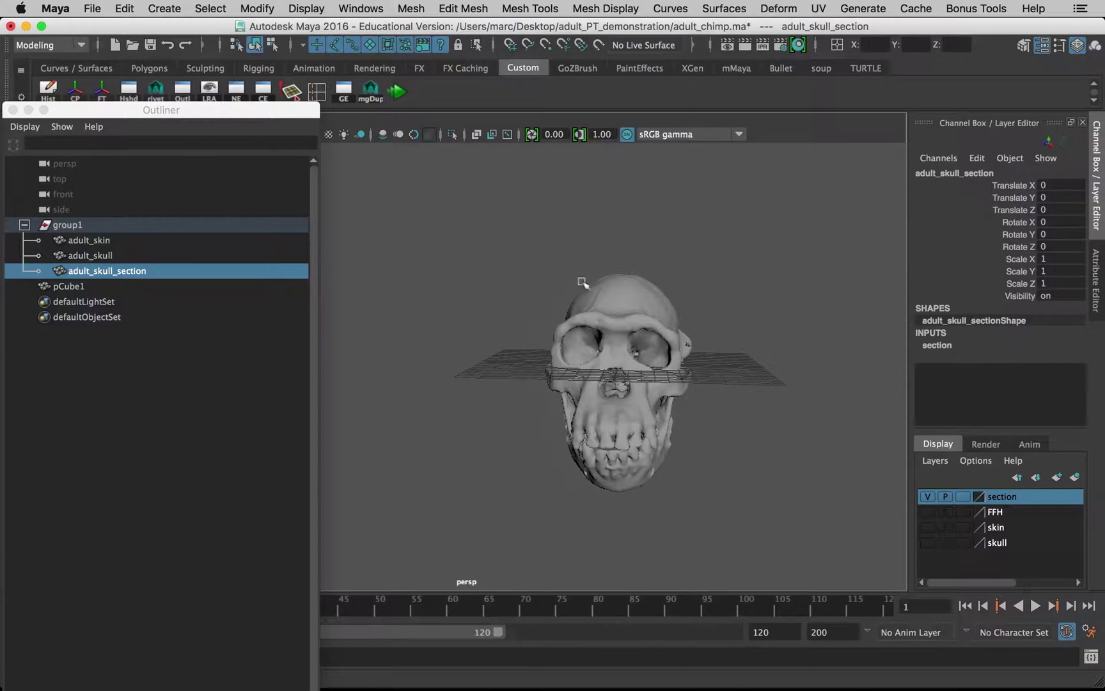
mouse_move(624, 459)
alt+mouse_down()
mouse_move(688, 443)
mouse_move(619, 451)
alt+mouse_up()
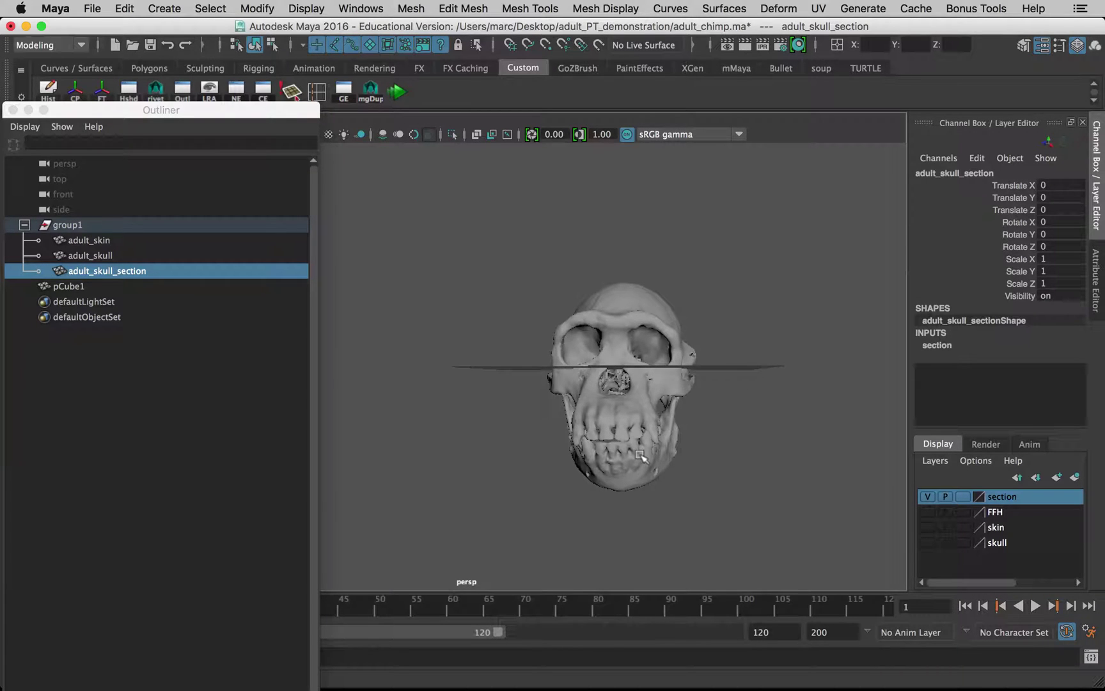
alt+drag(694, 486, 654, 491)
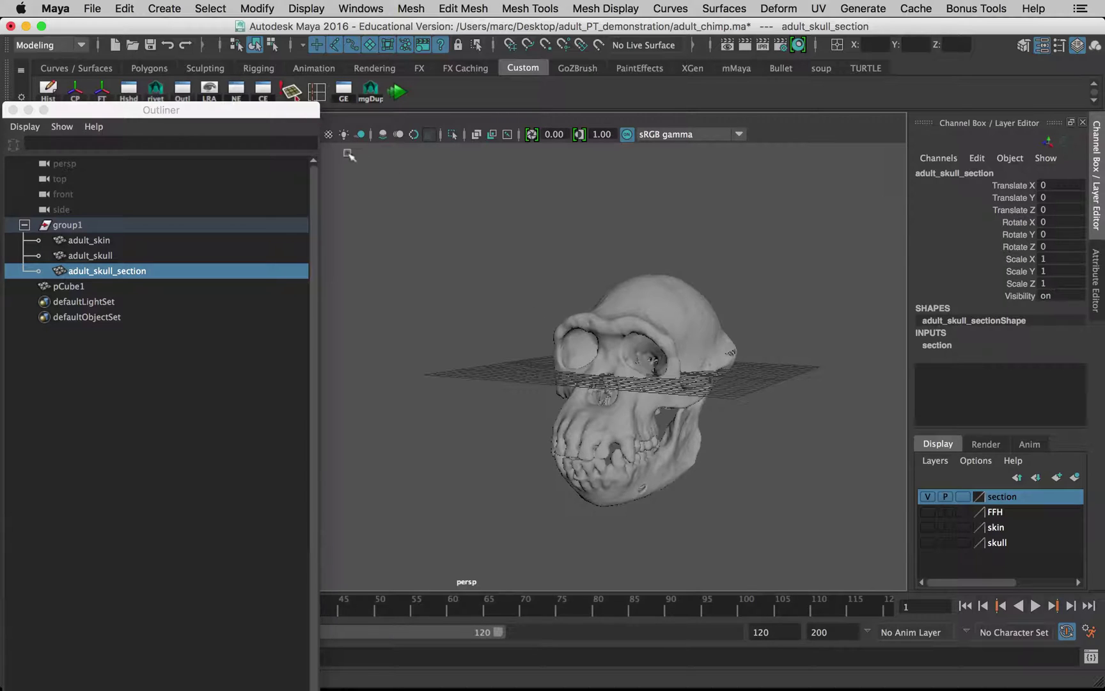
Create a polygon cube, scale it to 27.585 and move it to X -13.694.
click(153, 13)
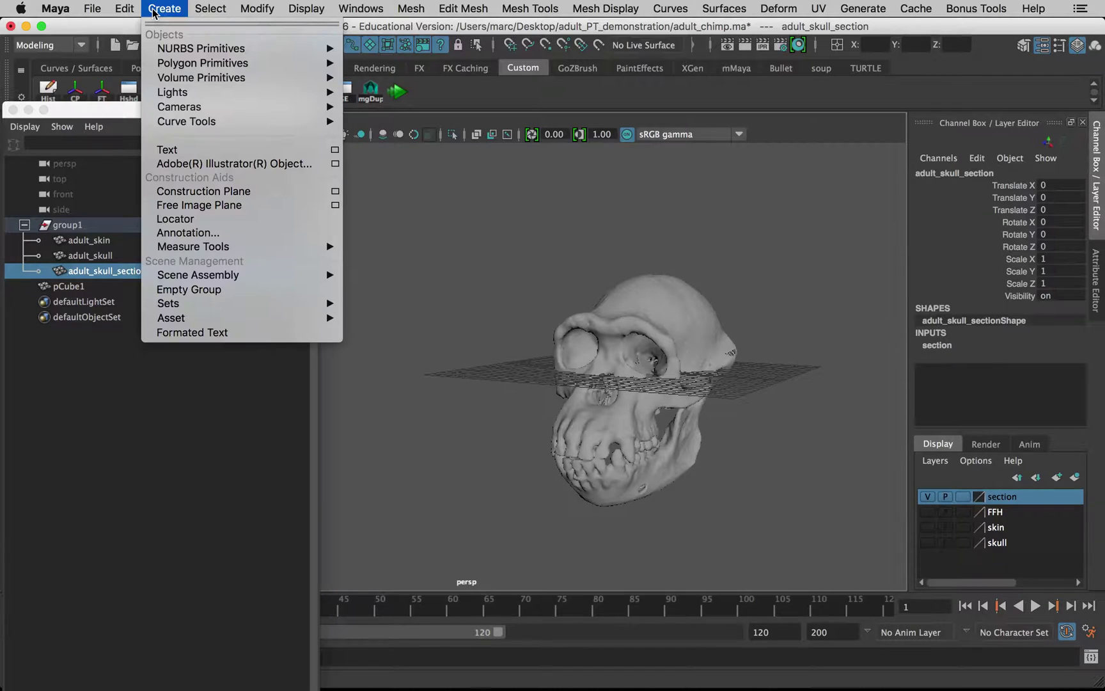
mouse_move(192, 62)
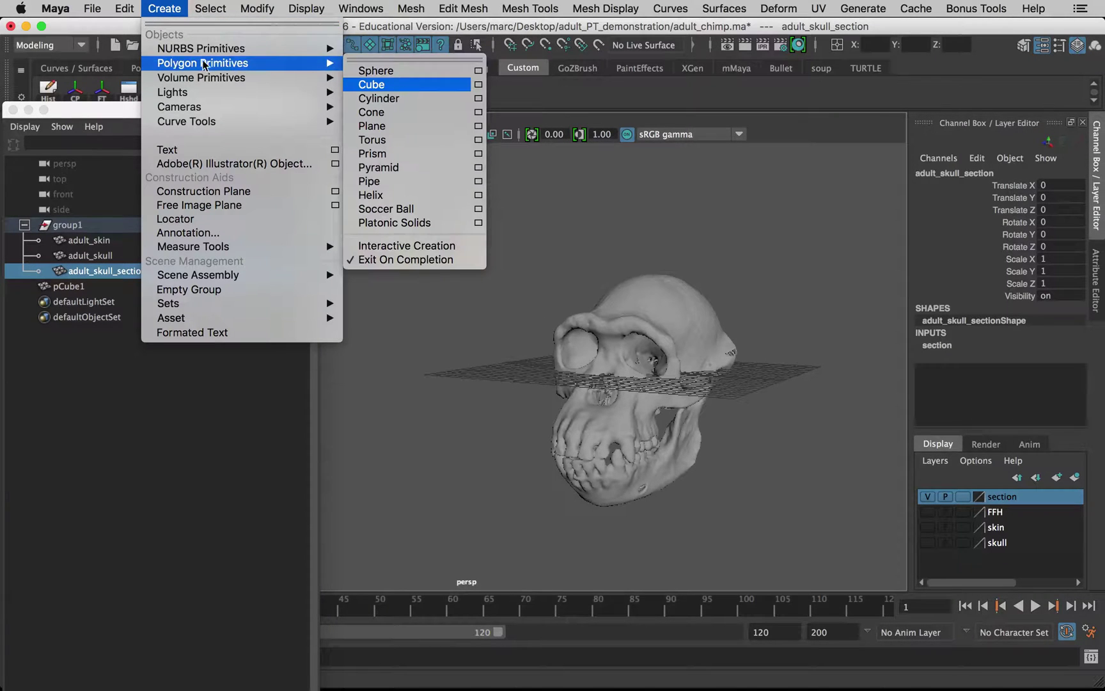
click(391, 84)
alt+drag(488, 379, 510, 395)
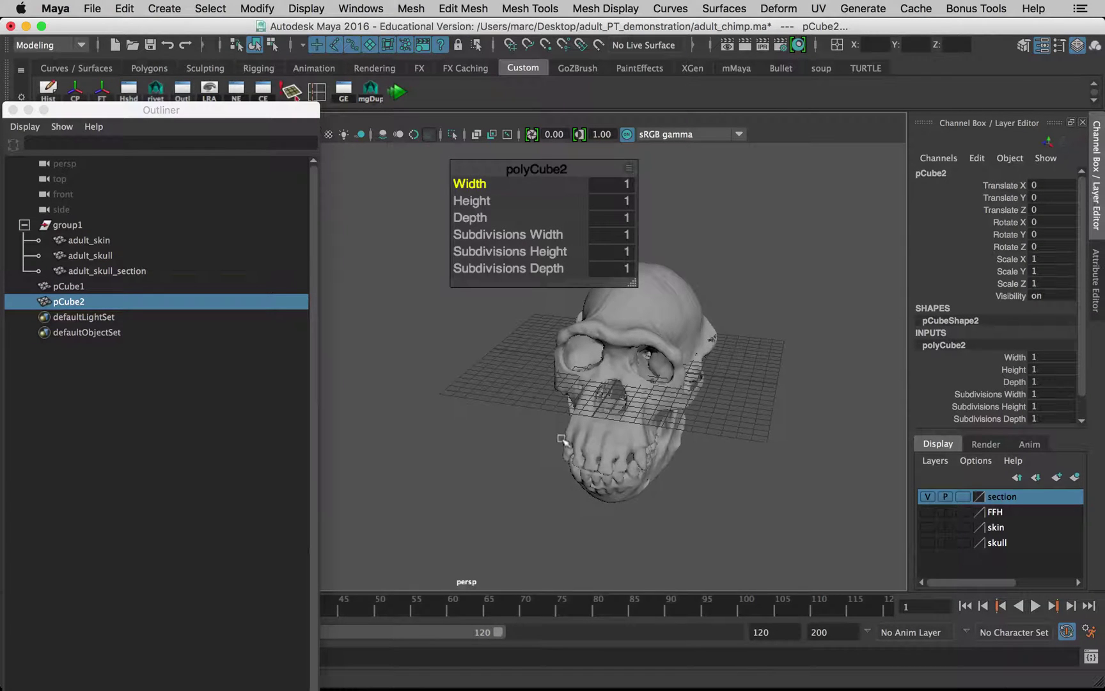
key(r)
drag(627, 365, 765, 356)
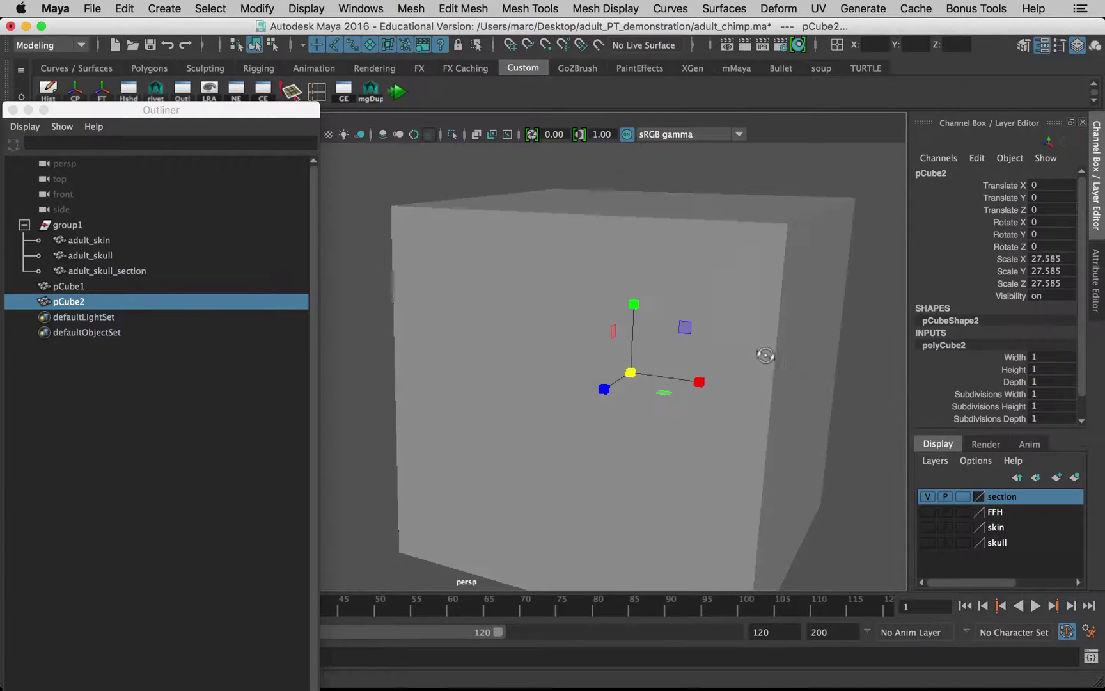
key(w)
drag(715, 384, 730, 350)
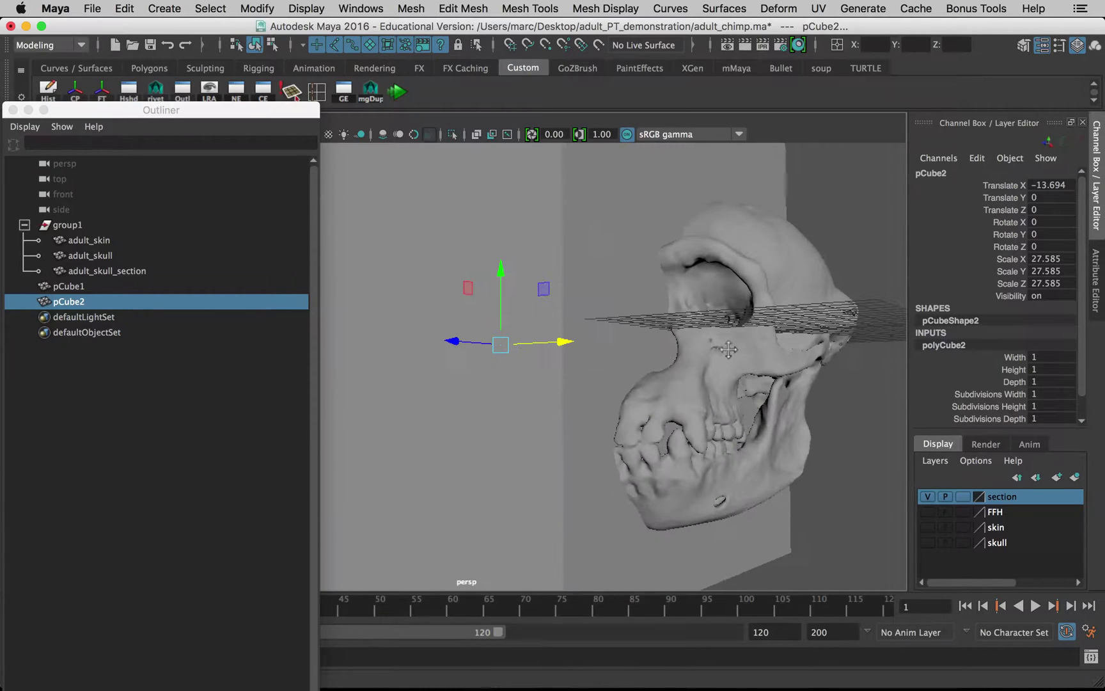
Orbit around the skull to check how the cube encloses its front half.
alt+drag(713, 406, 733, 432)
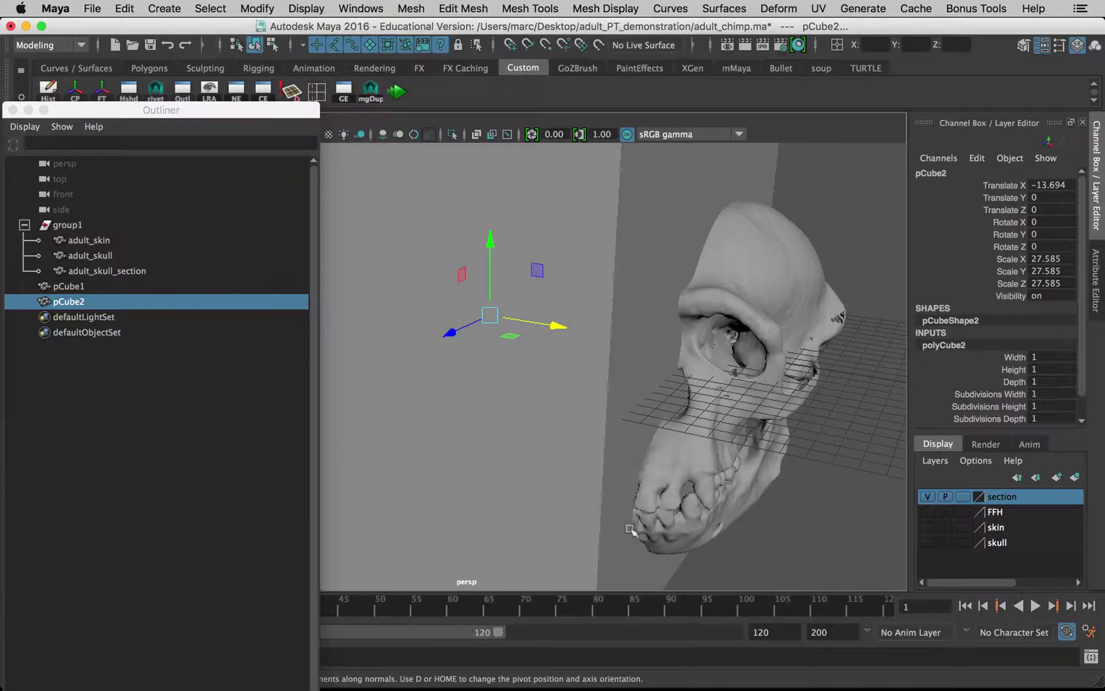
alt+drag(629, 530, 663, 437)
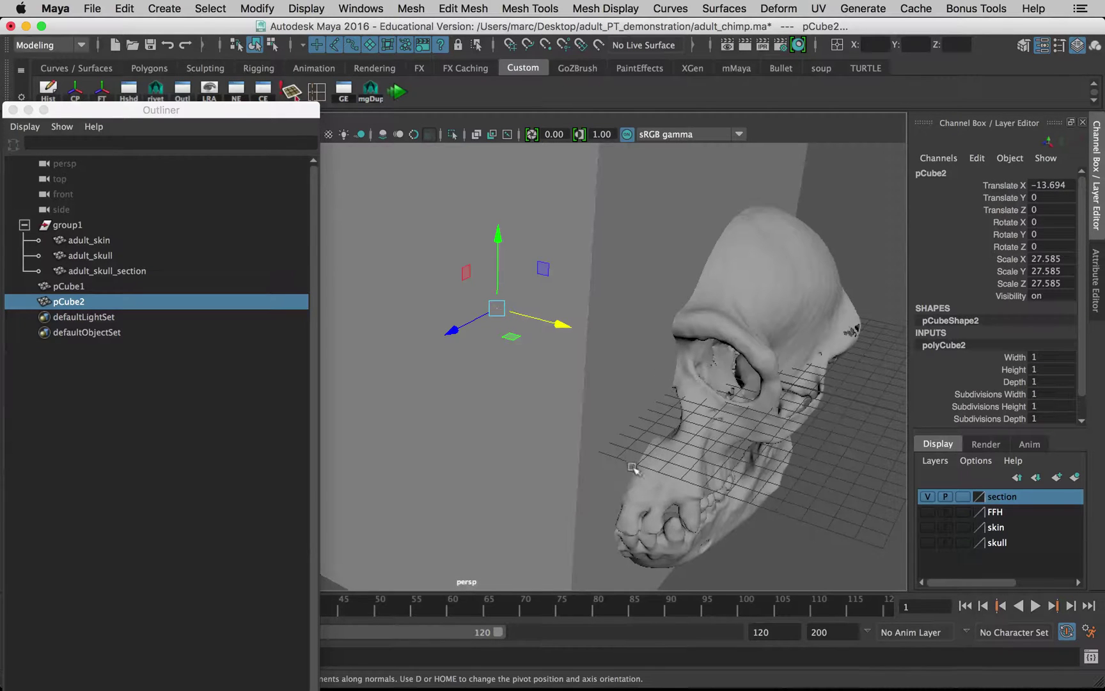
alt+drag(686, 373, 687, 322)
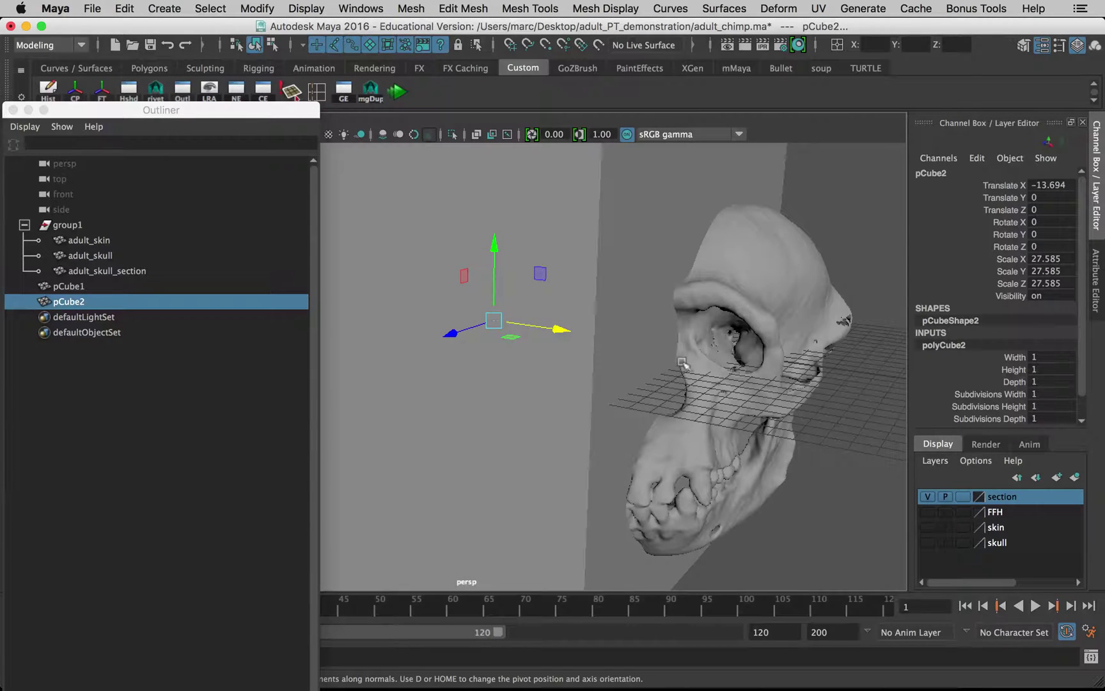
alt+drag(735, 366, 646, 458)
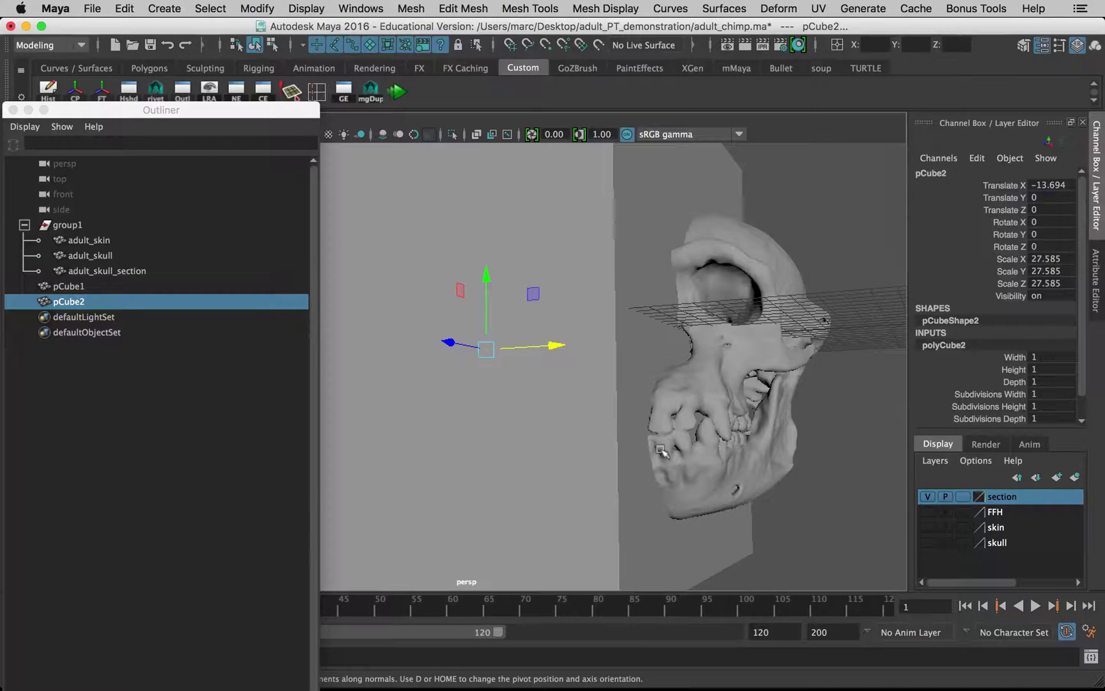
alt+drag(662, 451, 424, 427)
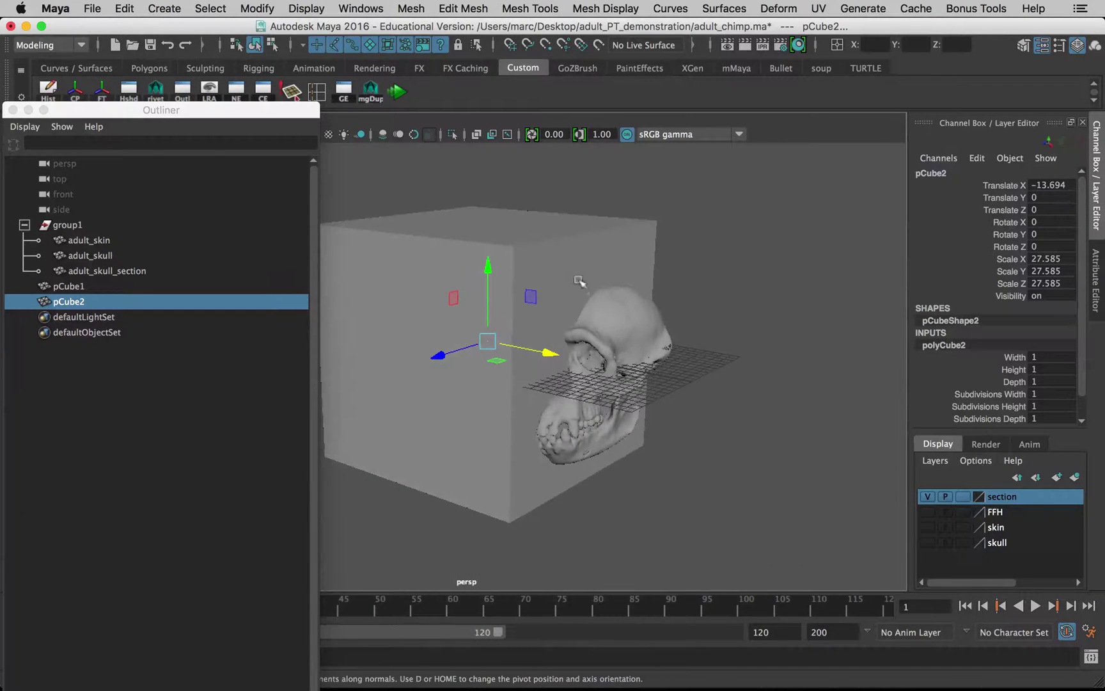
drag(599, 208, 648, 238)
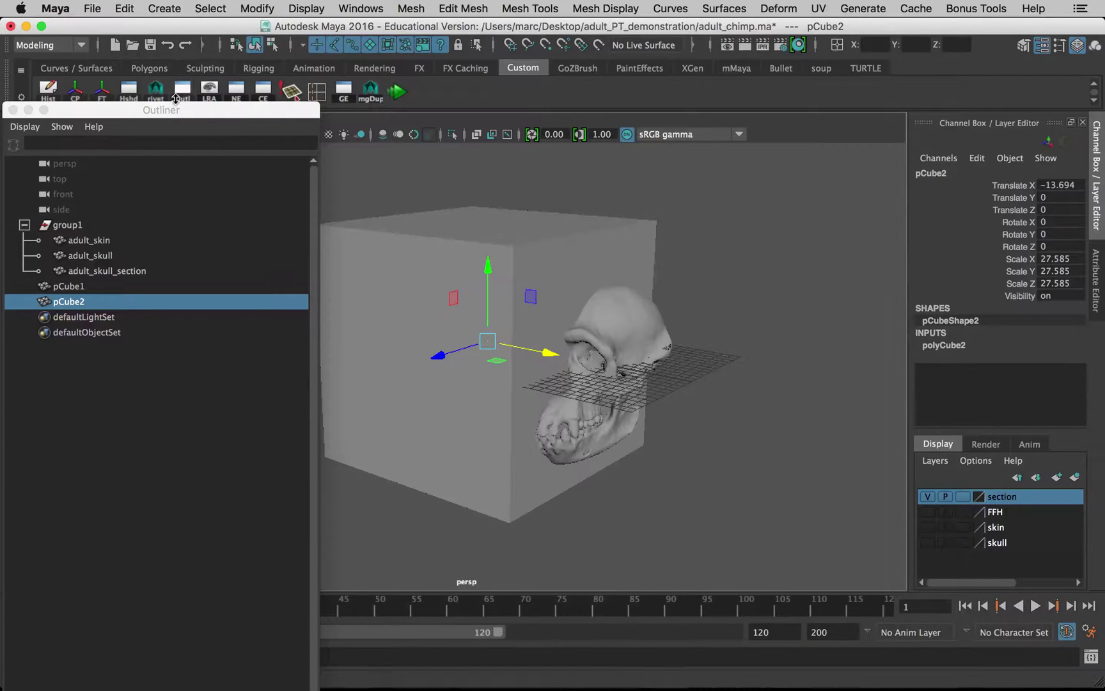
Delete pCube2's construction history.
click(126, 9)
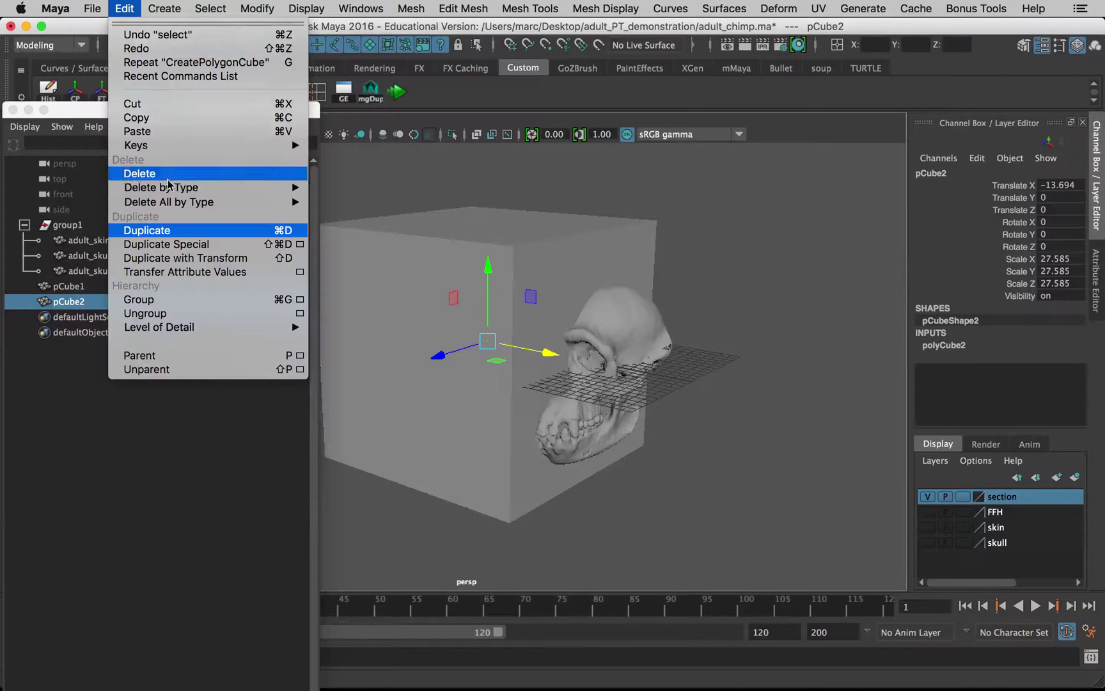
mouse_move(191, 187)
click(334, 195)
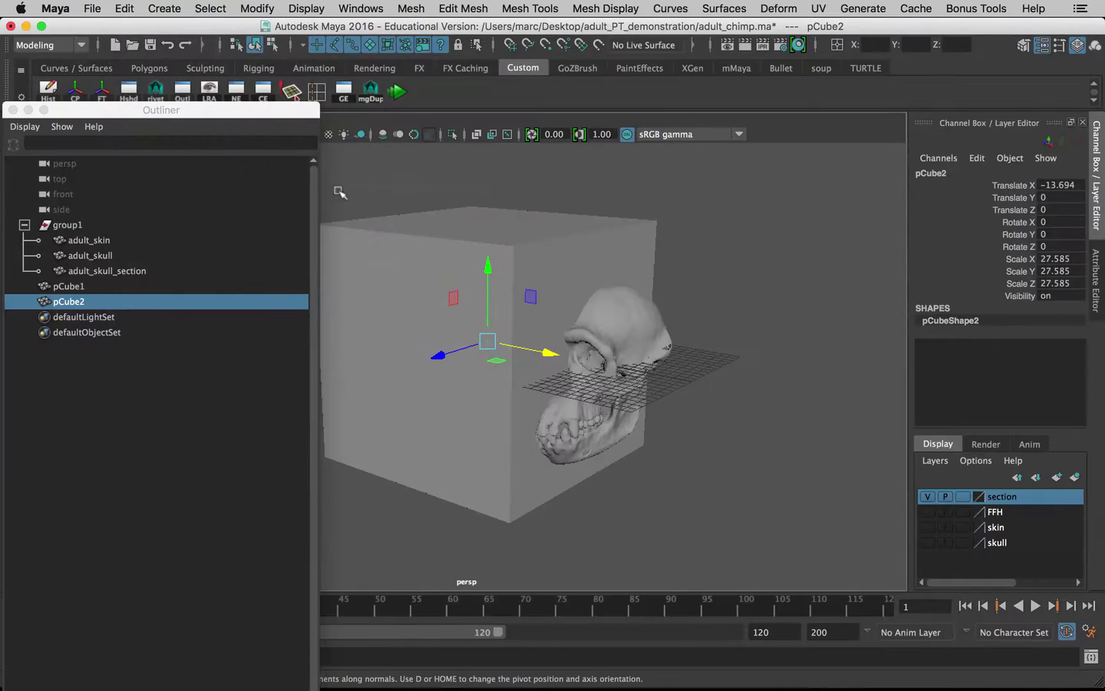
alt+drag(512, 222, 457, 198)
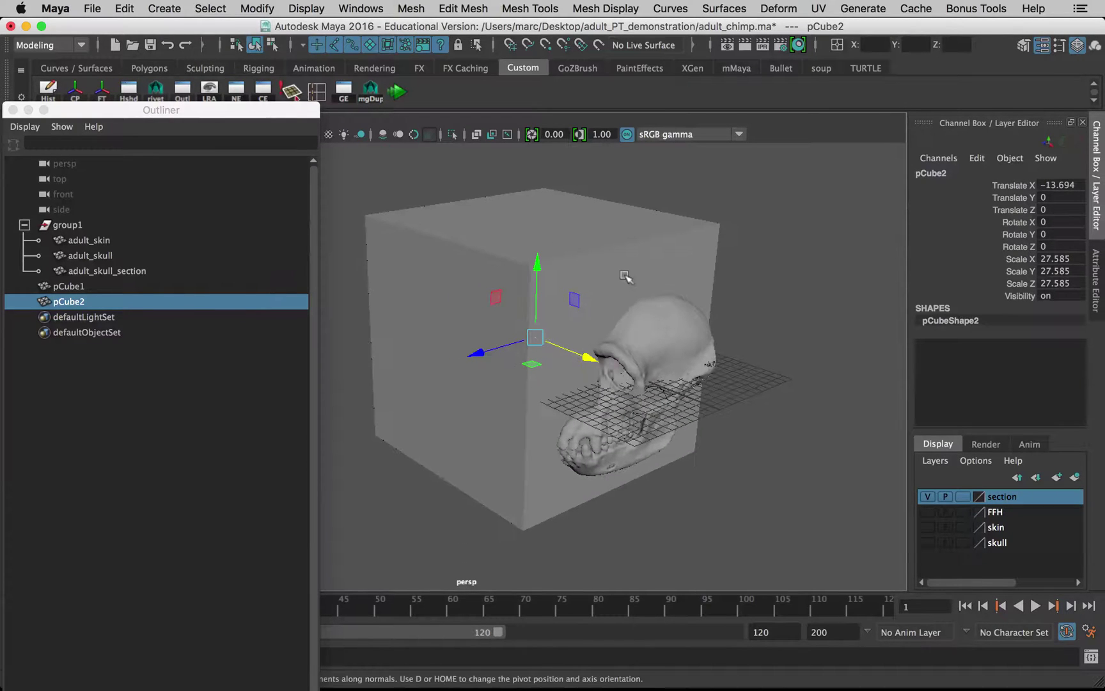
Intersect adult_skull_section with pCube2 via Booleans, then undo it.
click(707, 325)
shift+click(682, 270)
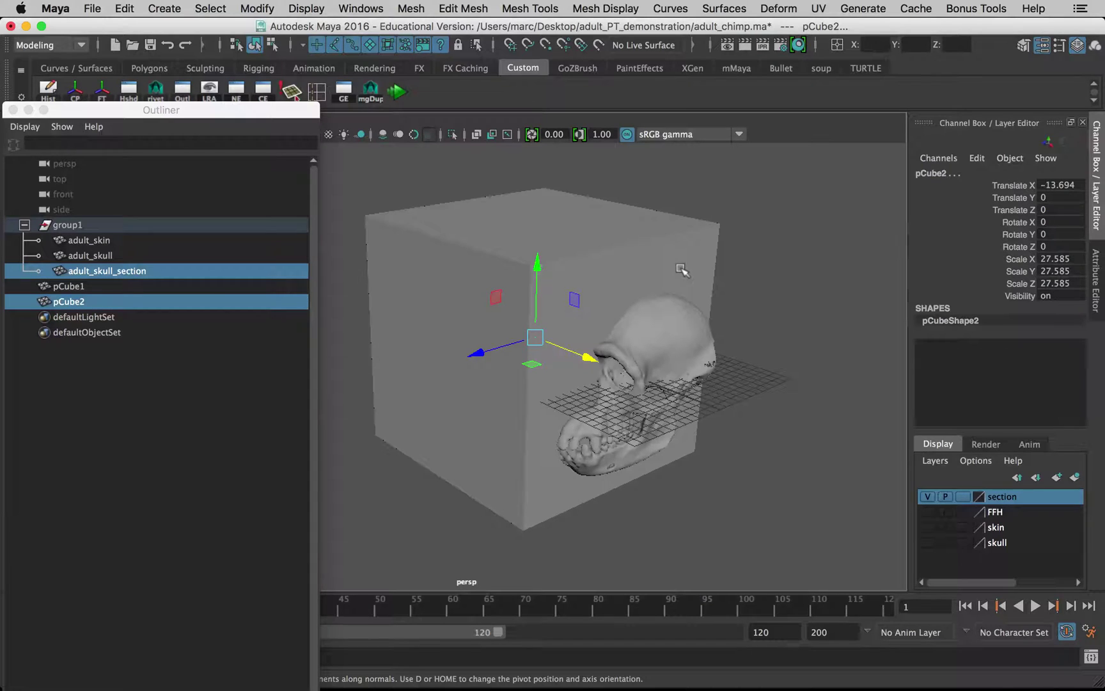
click(413, 9)
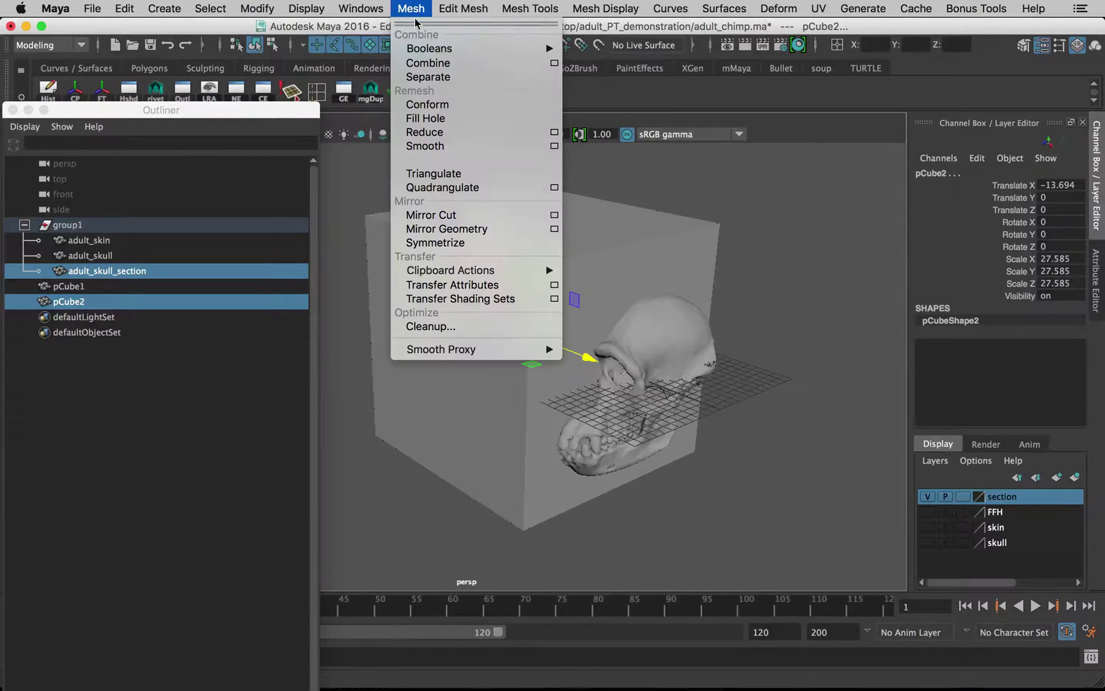
mouse_move(428, 49)
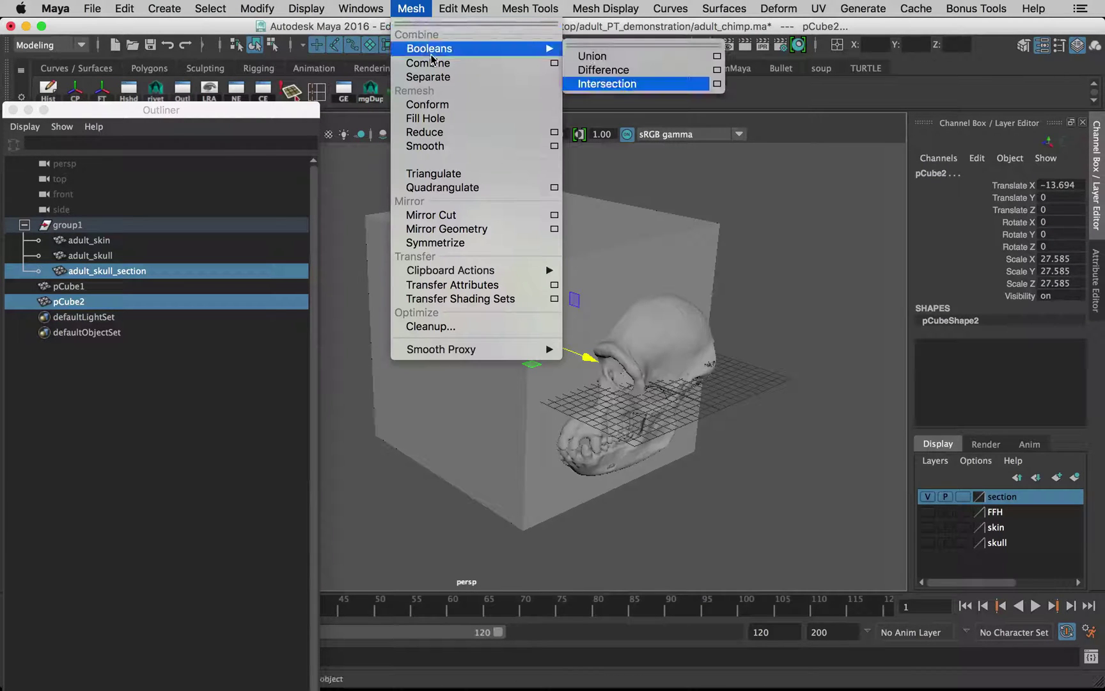
click(673, 85)
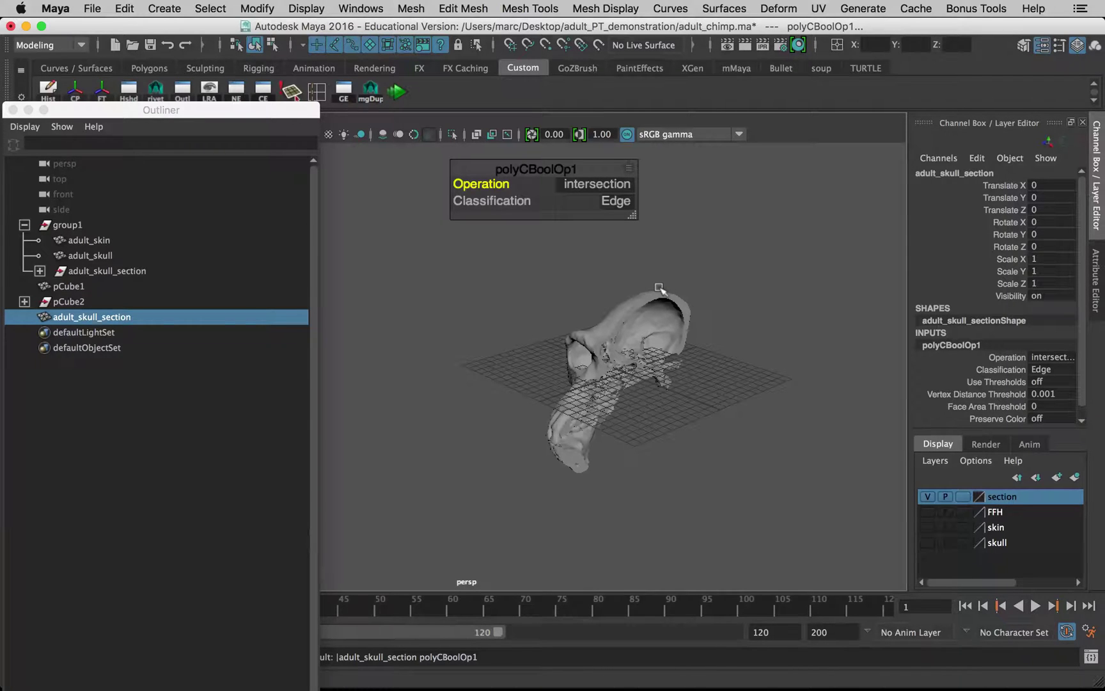
key(ctrl+z)
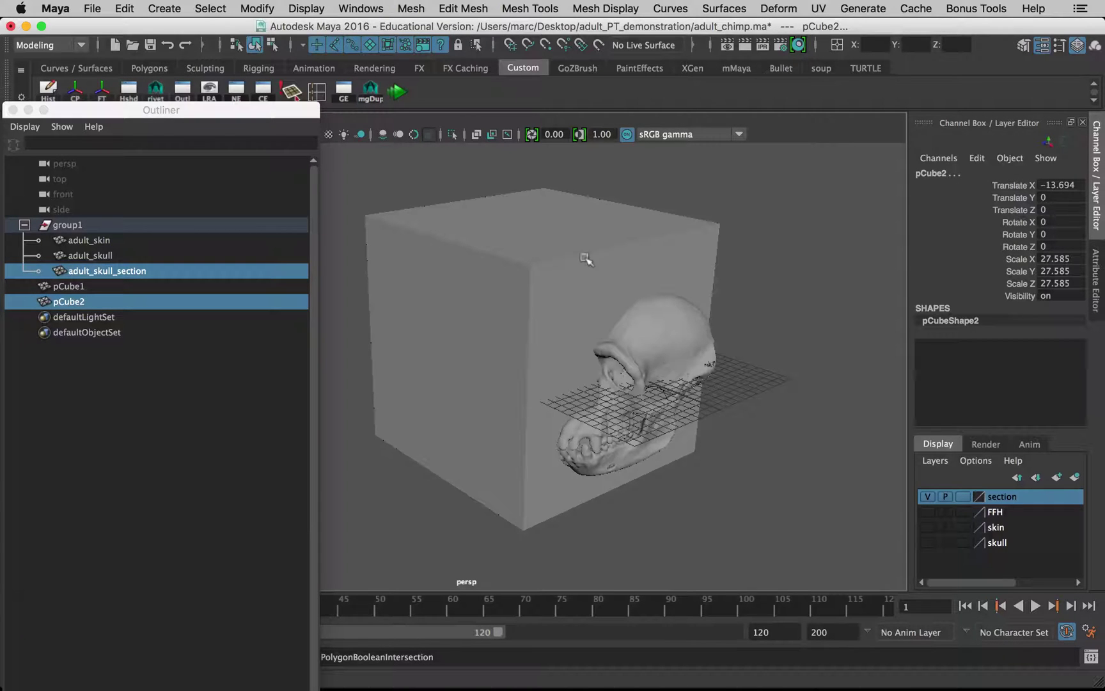
Open the Boolean Intersection options and reset them to defaults with Edge classification.
click(410, 8)
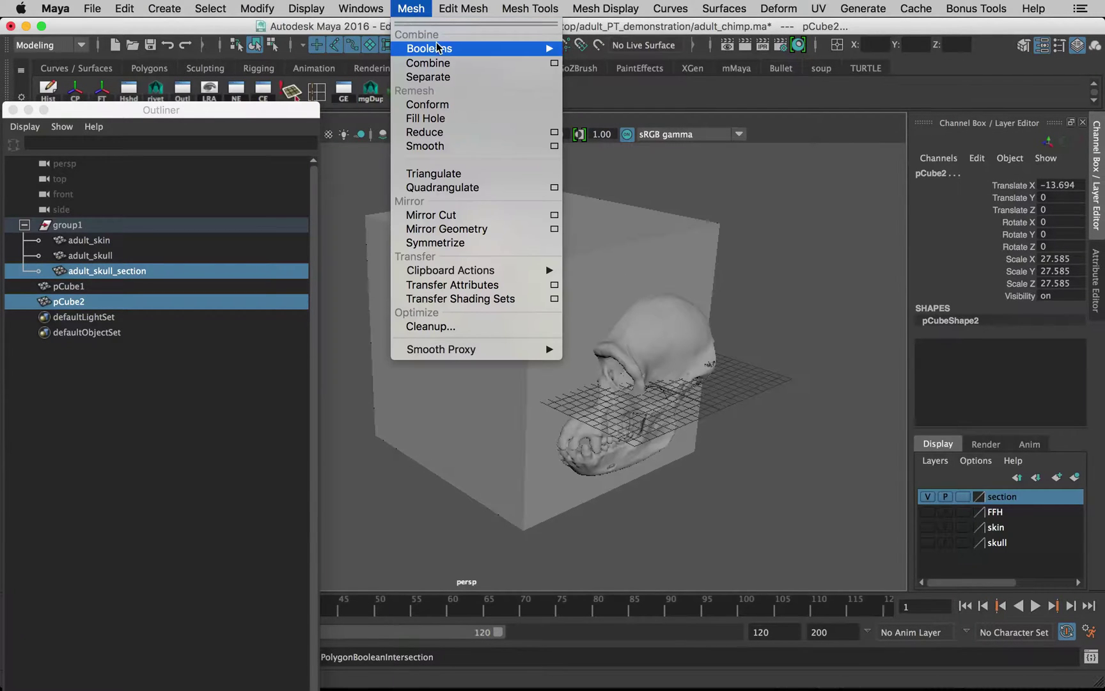
mouse_move(486, 48)
click(717, 86)
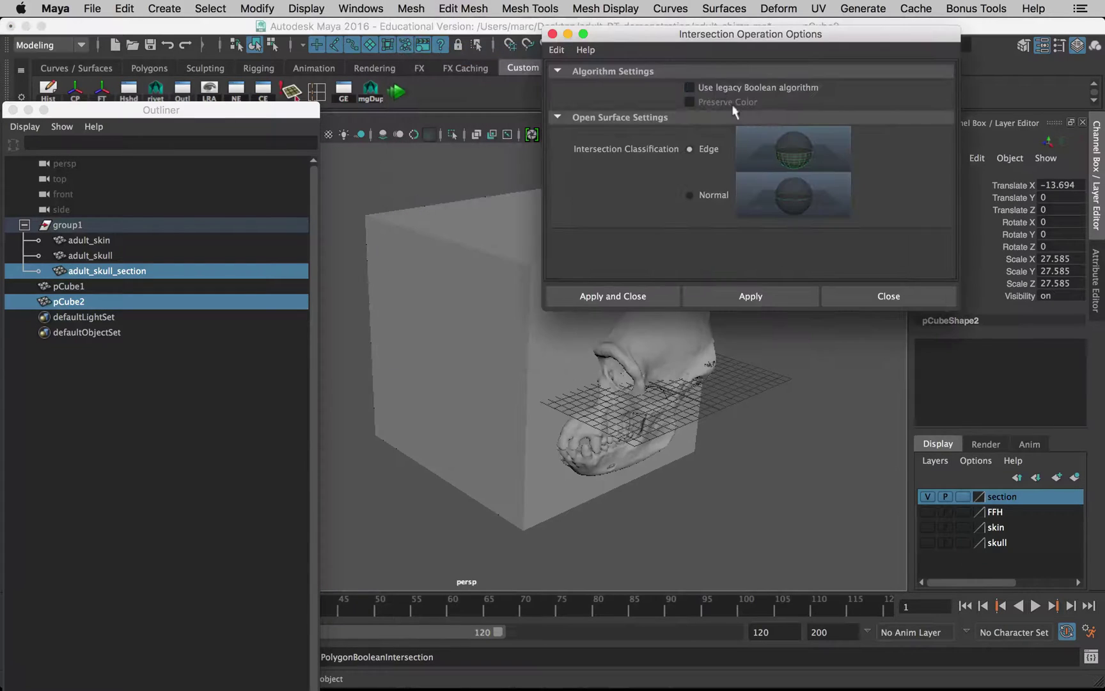
drag(686, 24, 470, 25)
click(341, 50)
click(364, 82)
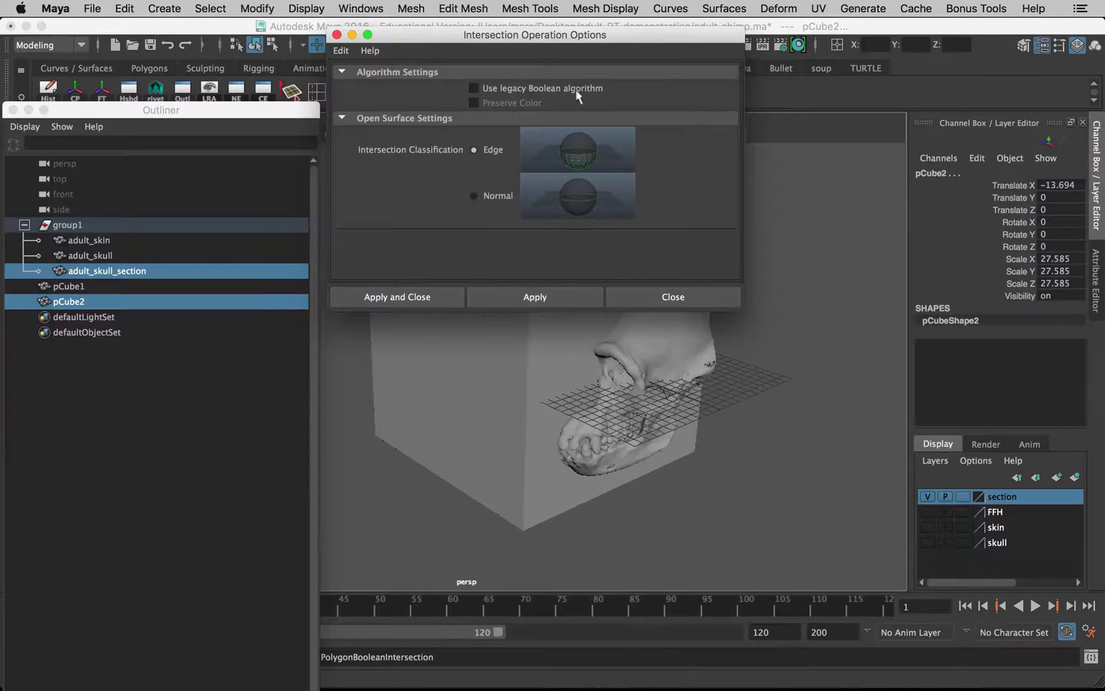
drag(579, 43, 362, 42)
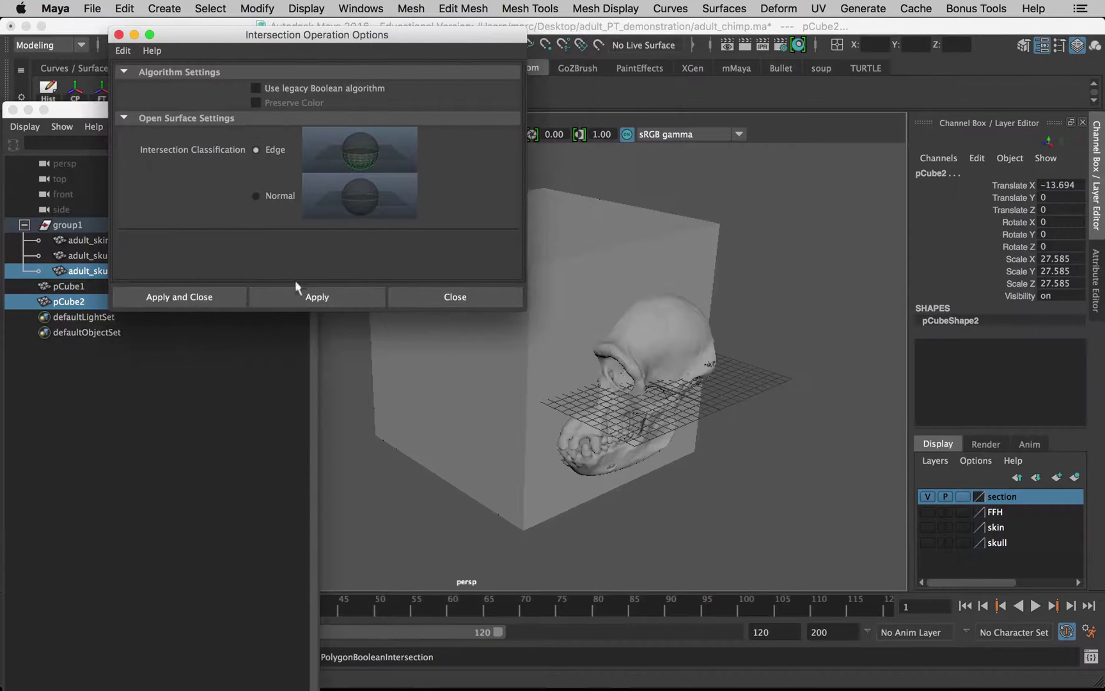
Apply the intersection, cutting adult_skull_section to the half inside the cube.
click(211, 295)
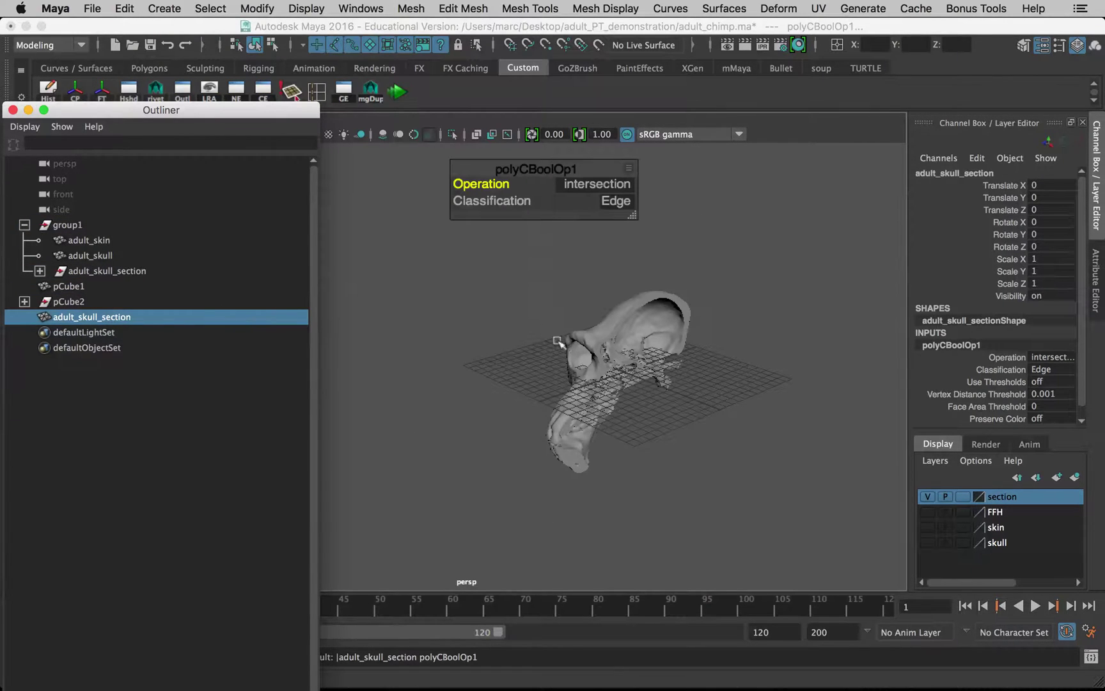
mouse_move(525, 363)
alt+mouse_down()
mouse_move(481, 348)
mouse_move(537, 357)
alt+mouse_up()
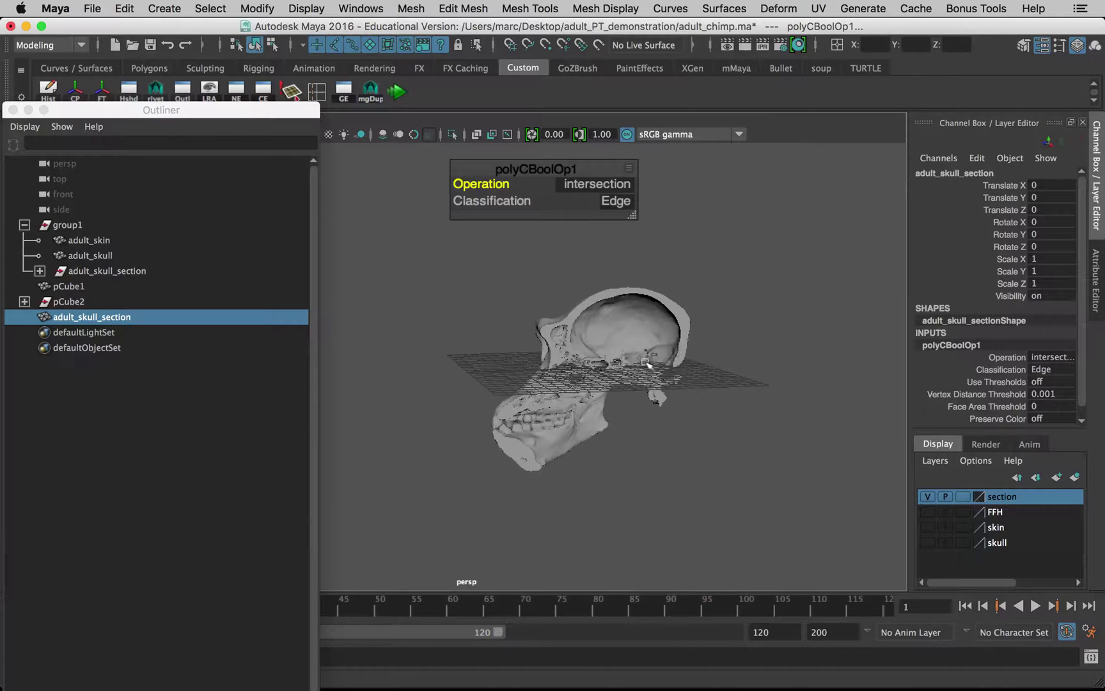
alt+right_drag(595, 367, 773, 366)
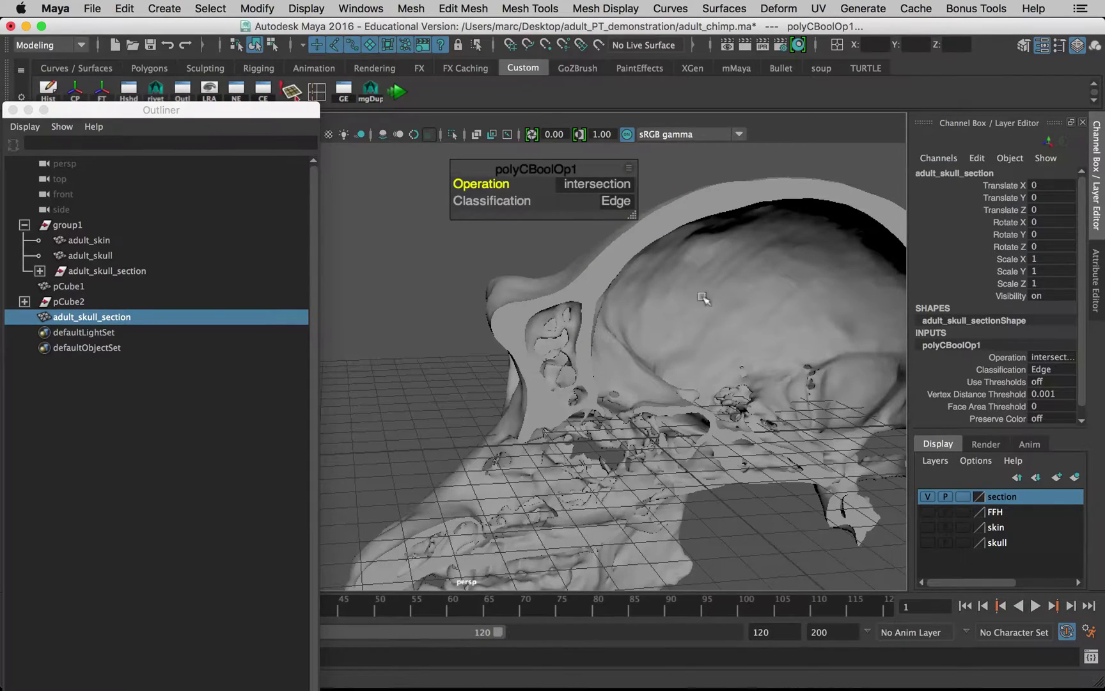
alt+drag(703, 300, 627, 323)
Orbit closely around the cranium to inspect the exposed cut surface.
alt+middle_drag(627, 323, 634, 296)
alt+drag(633, 296, 630, 289)
alt+drag(663, 430, 653, 441)
alt+drag(618, 483, 625, 437)
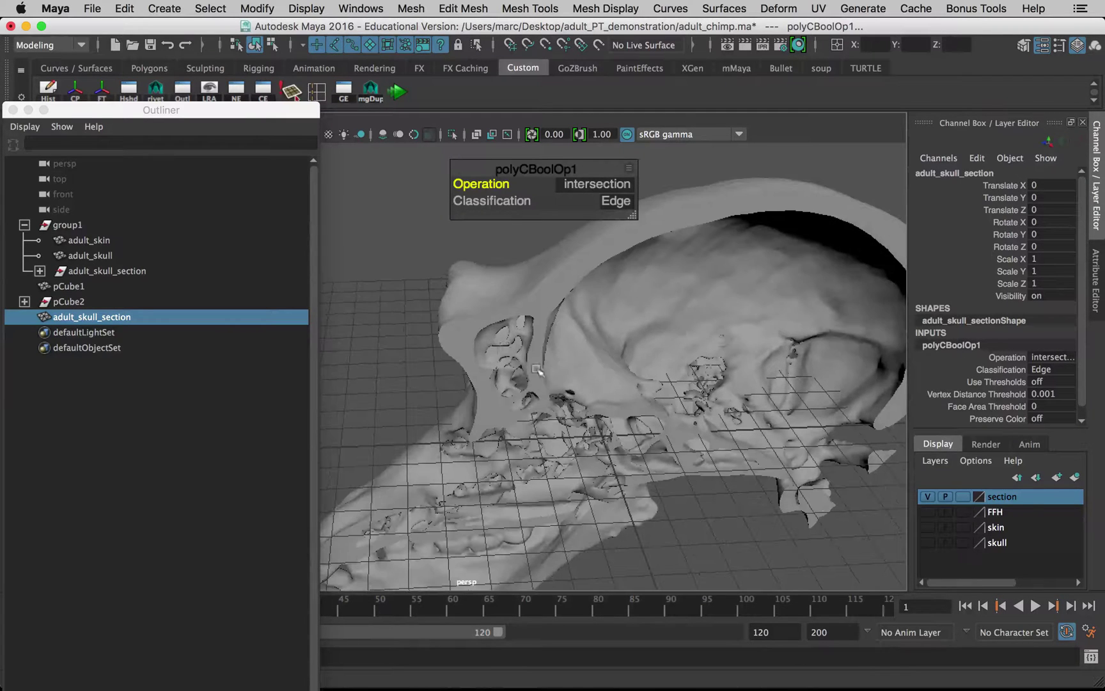
mouse_move(503, 341)
alt+mouse_down()
mouse_move(509, 350)
mouse_move(512, 339)
alt+mouse_up()
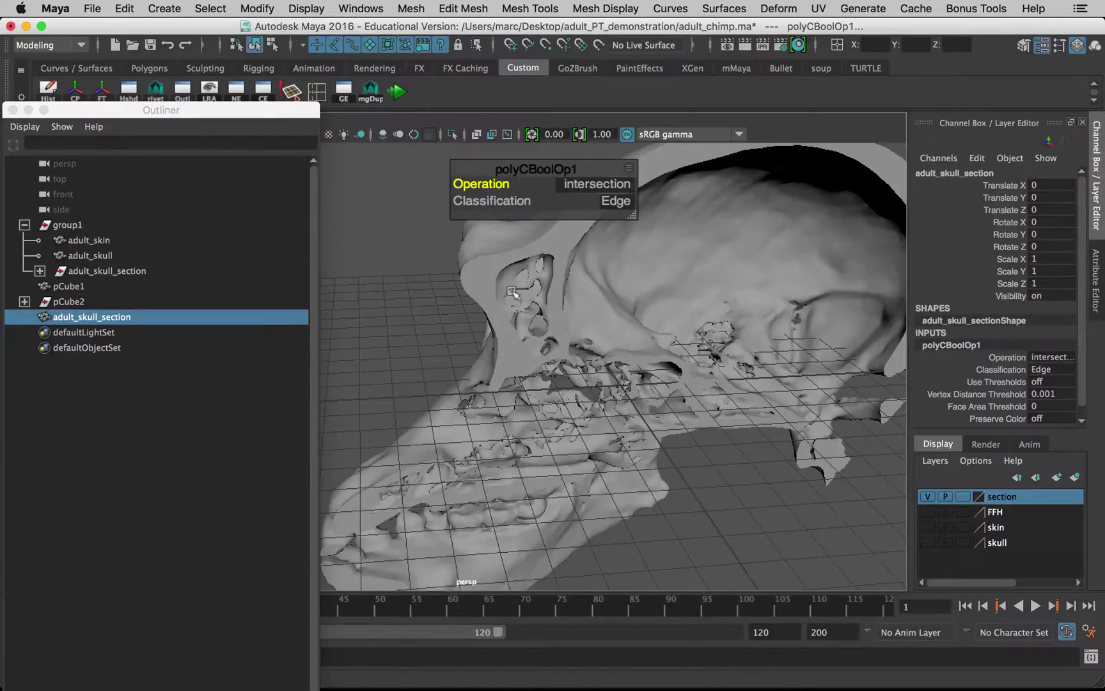
mouse_move(709, 316)
alt+mouse_down()
mouse_move(659, 320)
mouse_move(675, 263)
mouse_move(704, 323)
alt+mouse_up()
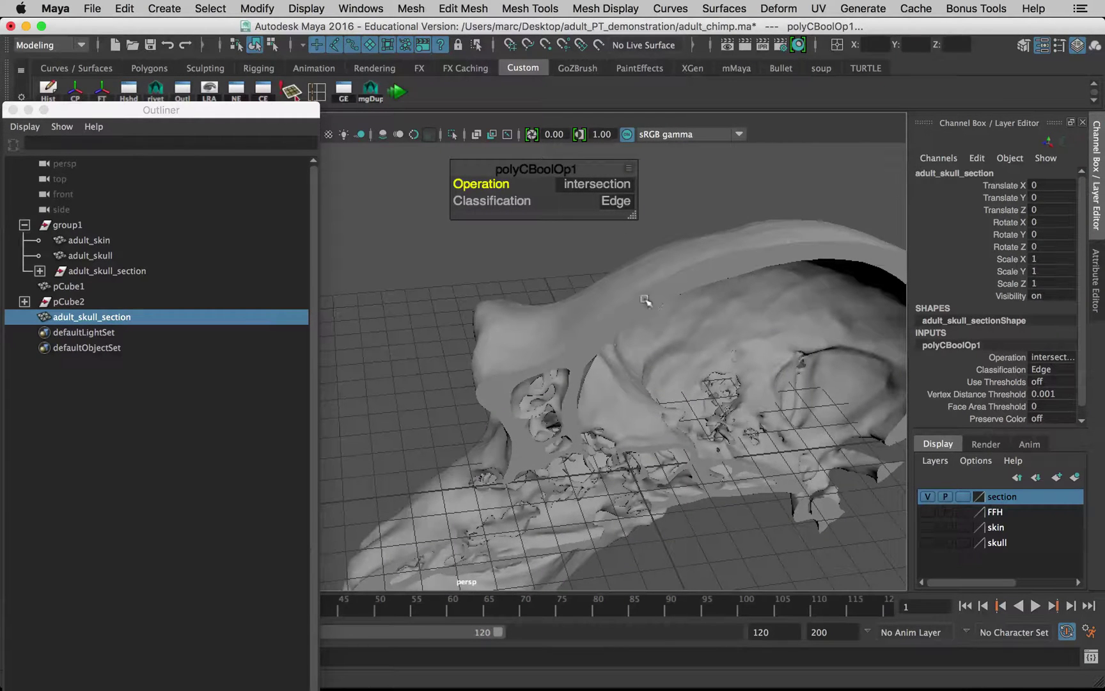
mouse_move(659, 302)
alt+mouse_down()
mouse_move(636, 299)
mouse_move(646, 319)
alt+mouse_up()
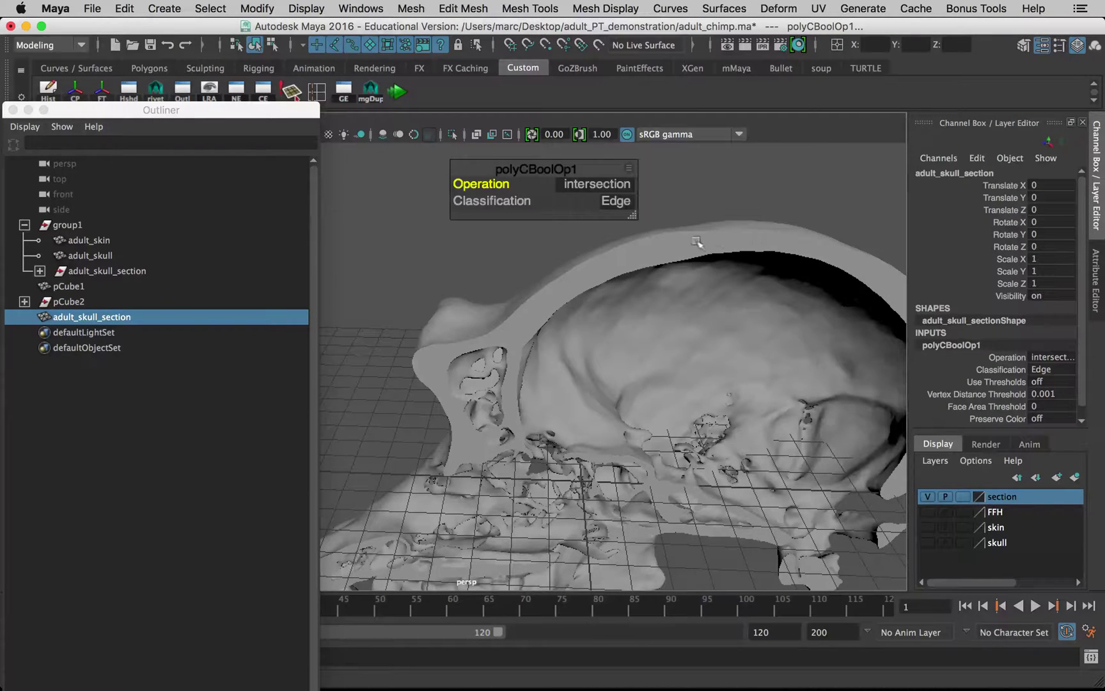
alt+drag(718, 262, 622, 316)
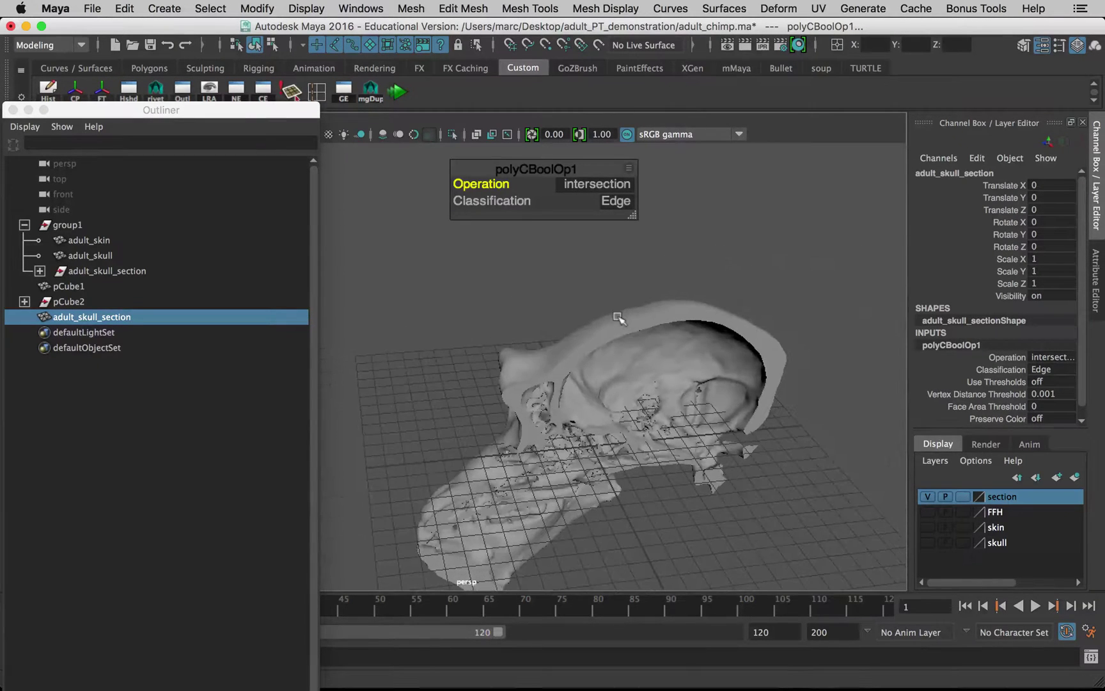
Undo the intersection and select only pCube2.
key(ctrl+z)
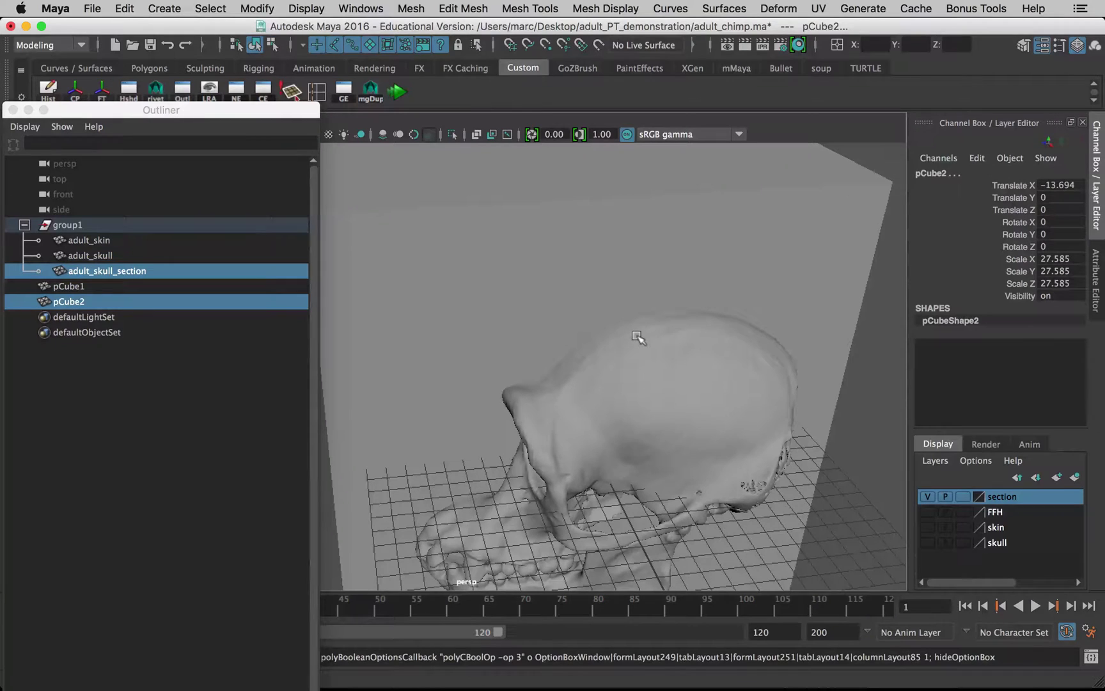
alt+drag(632, 343, 653, 257)
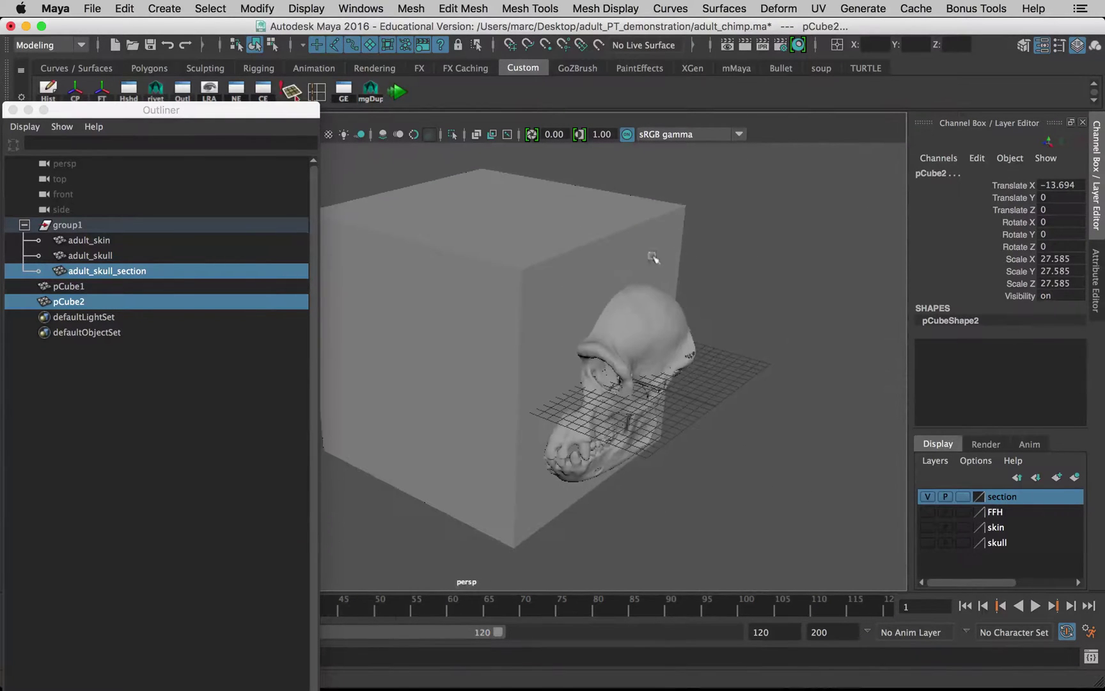
click(718, 232)
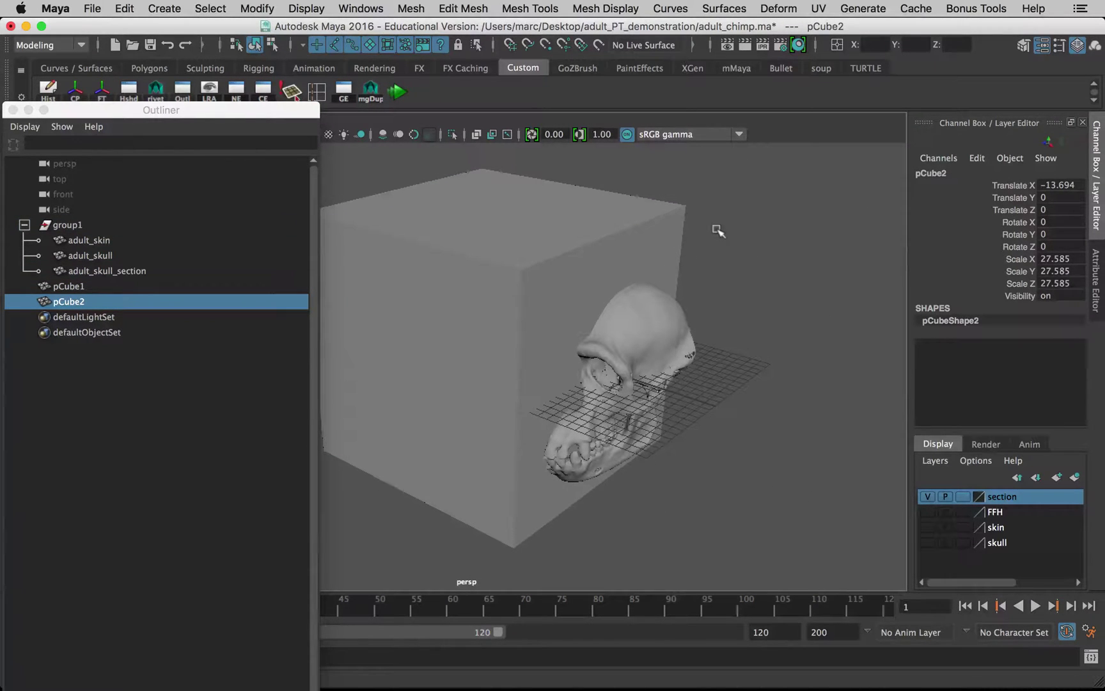
Assign pCube2 a new black Surface Shader material, surfaceShader1.
right_click(677, 217)
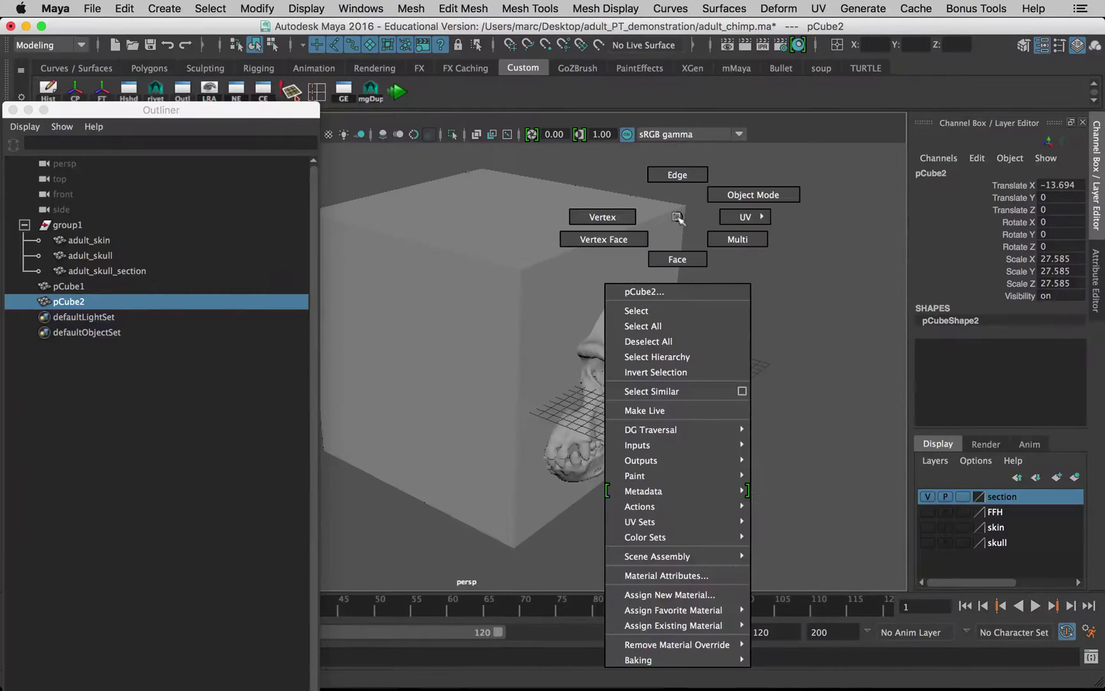
click(708, 595)
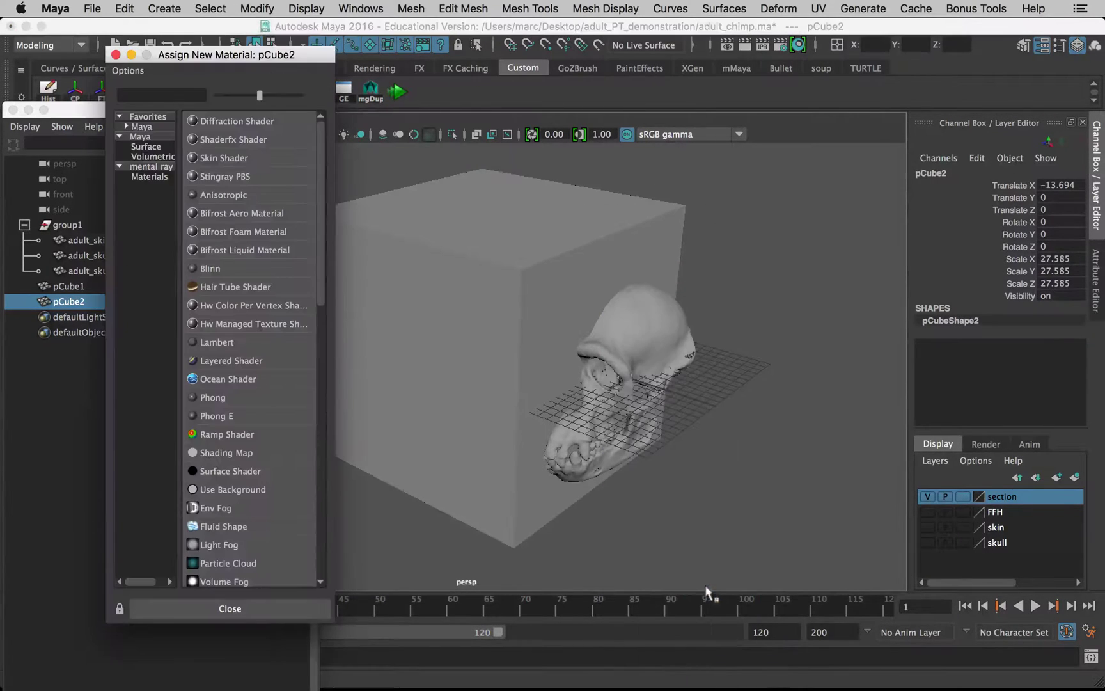
click(146, 147)
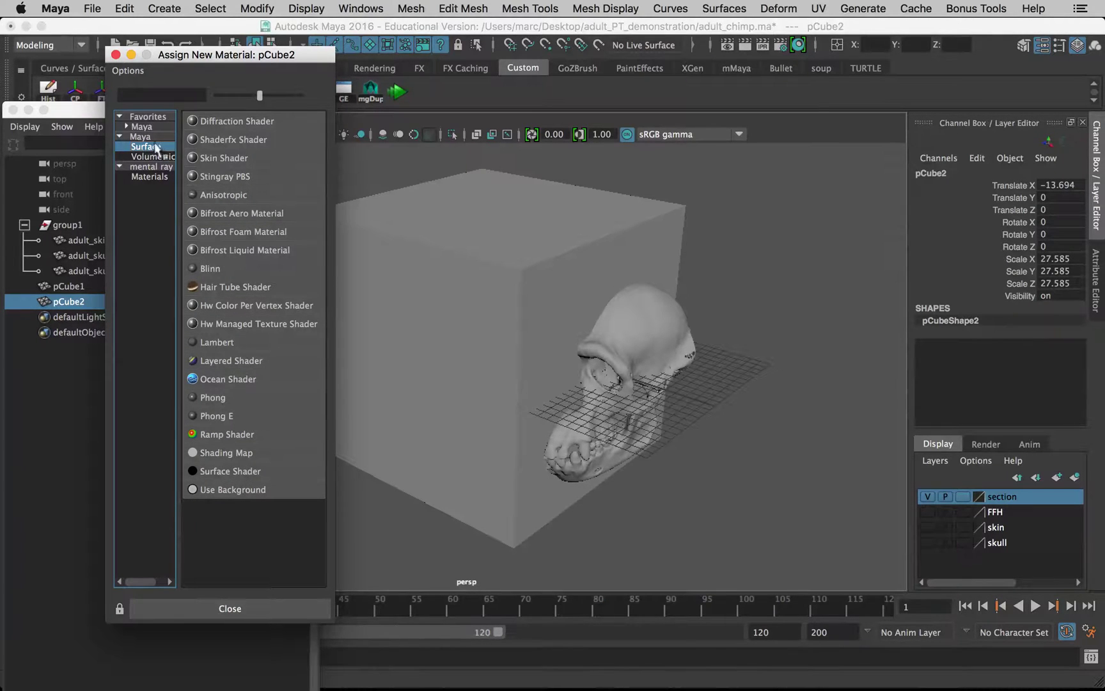
click(115, 54)
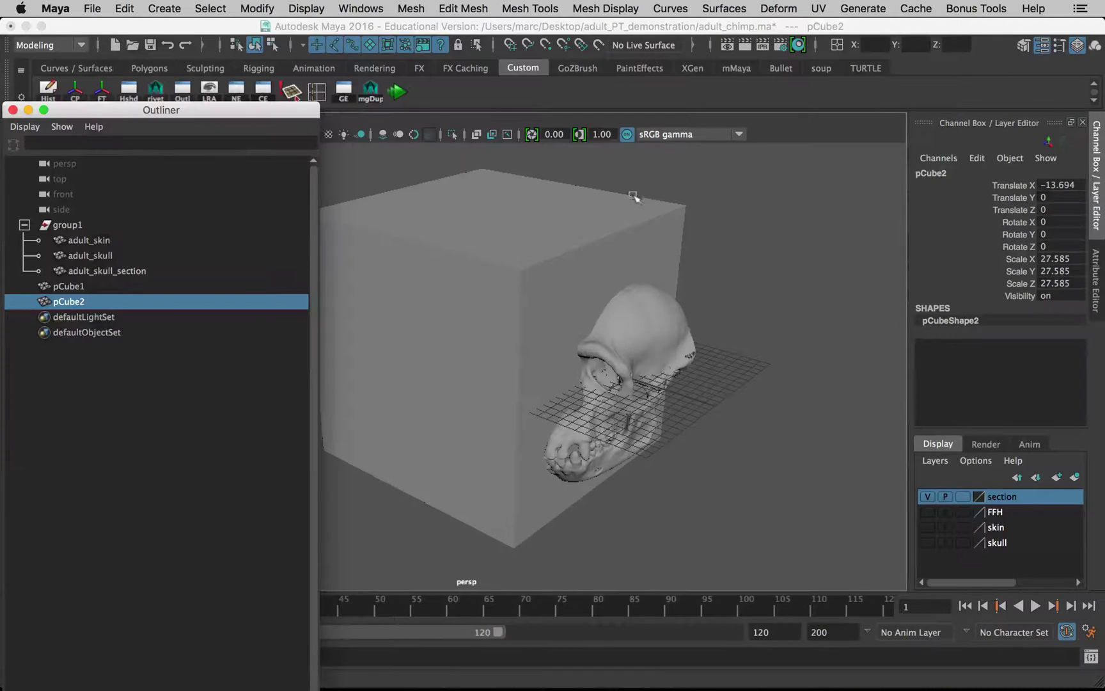
right_drag(651, 215, 665, 596)
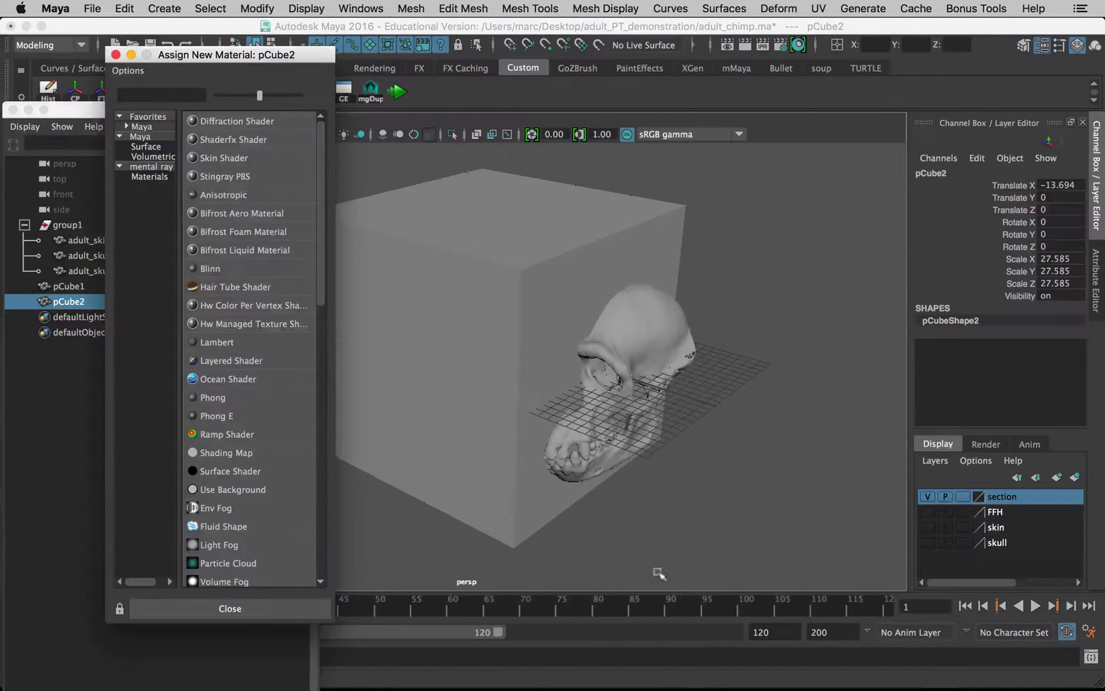
click(147, 146)
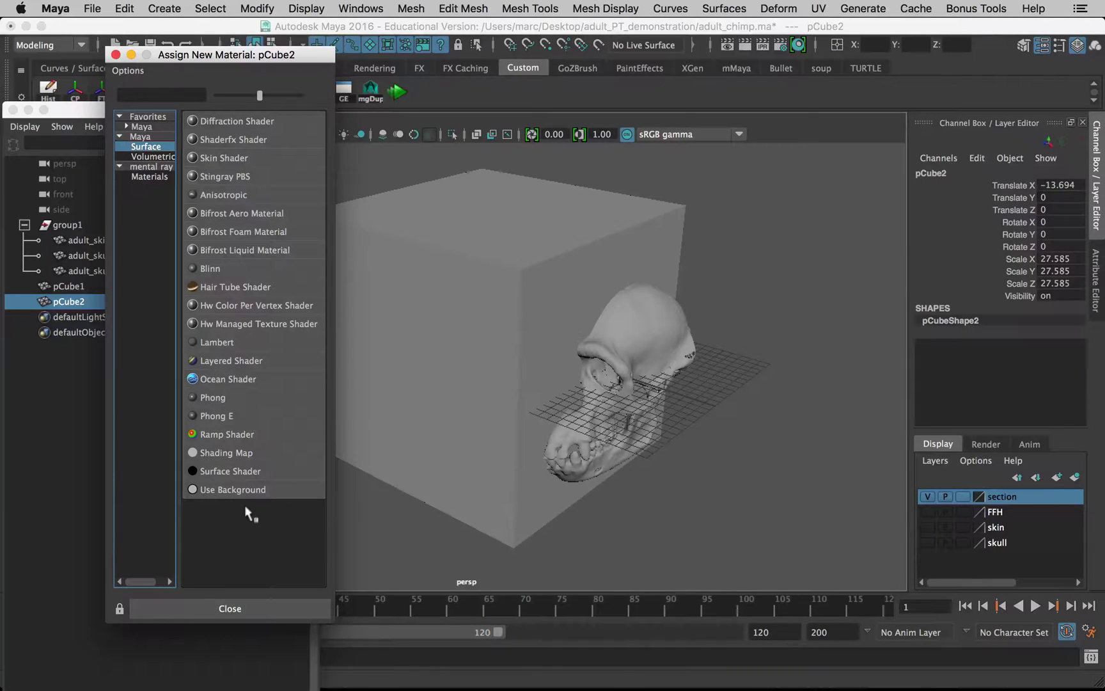
click(220, 467)
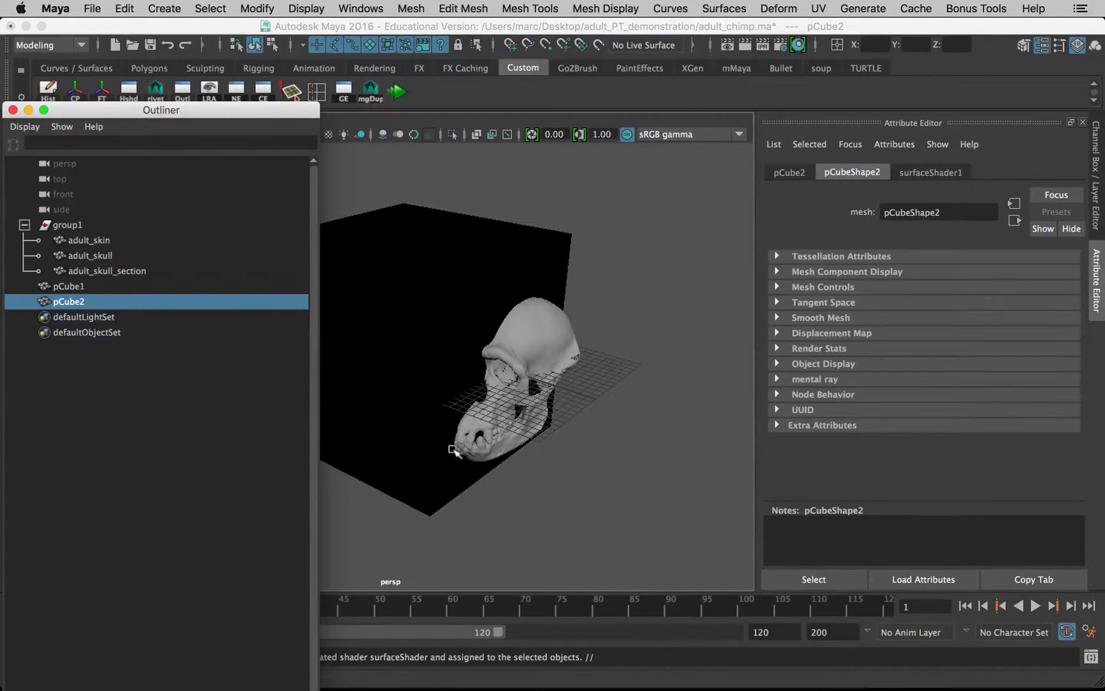
alt+drag(454, 450, 518, 385)
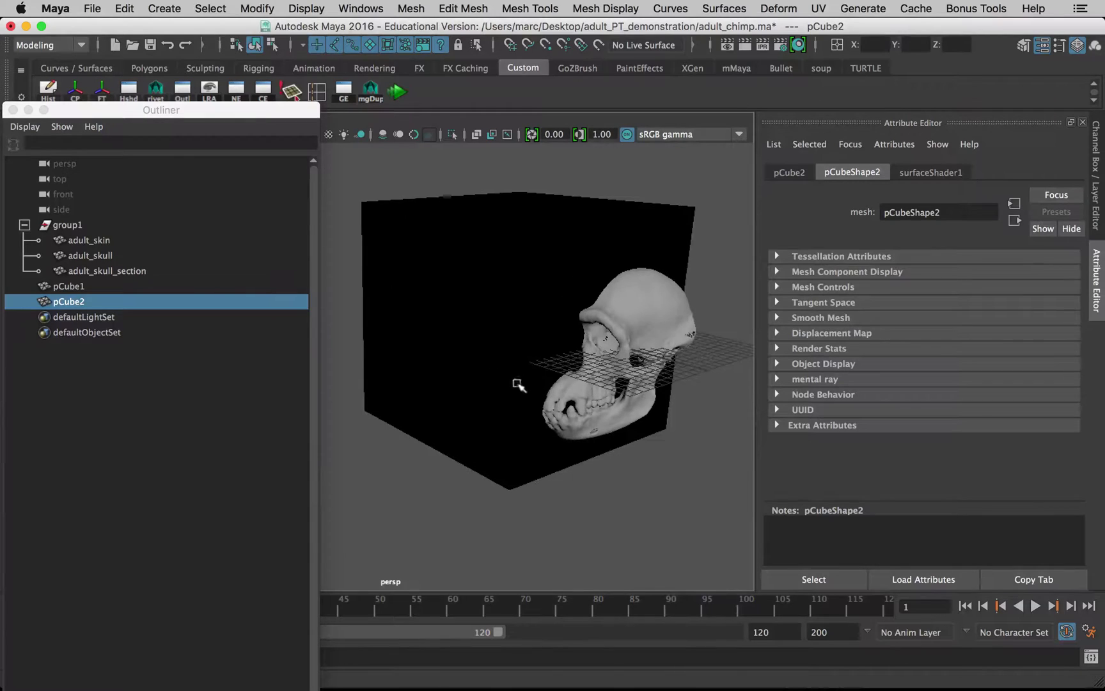
Select adult_skull_section and the black pCube2, then apply Boolean Intersection.
click(658, 294)
shift+click(575, 237)
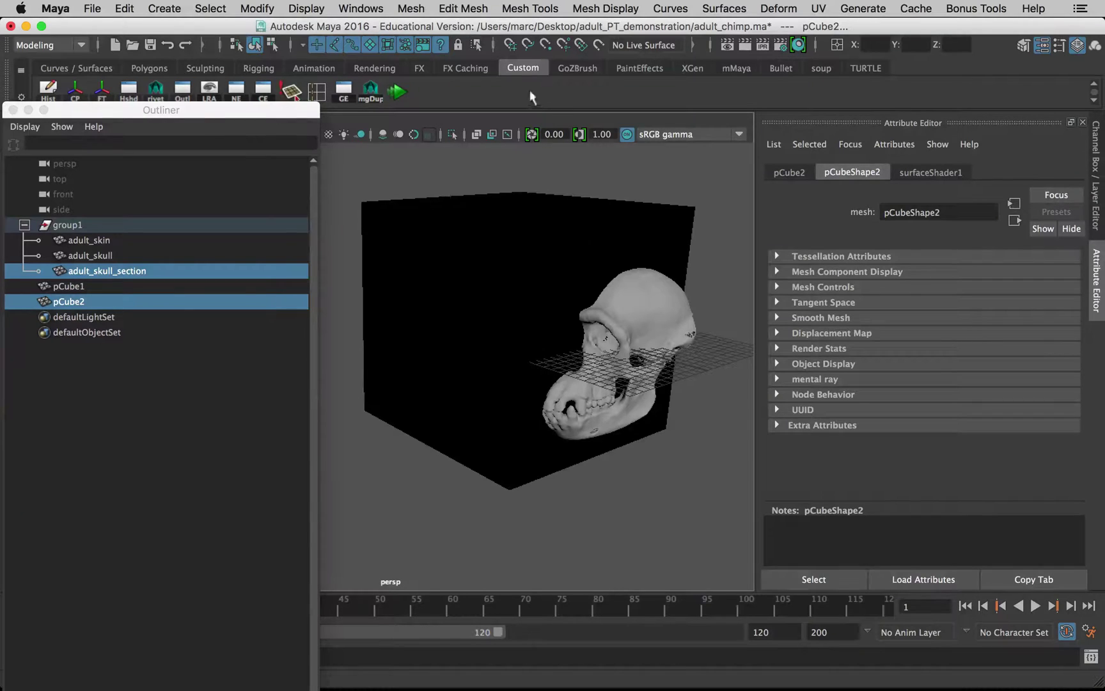
click(412, 8)
mouse_move(473, 49)
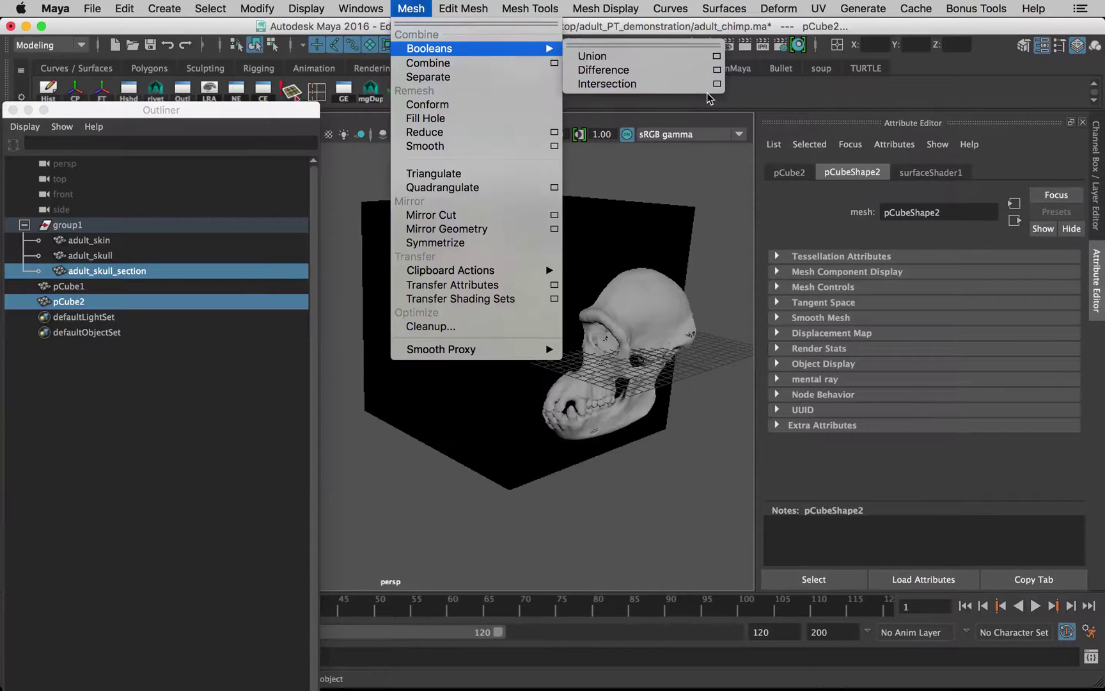
click(714, 84)
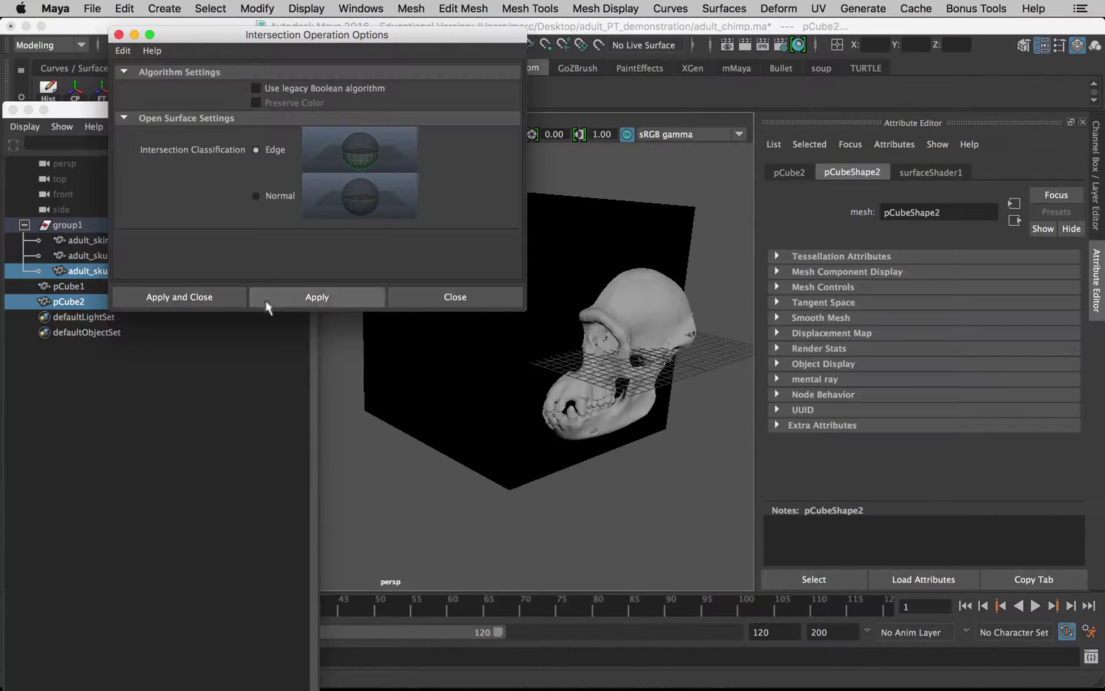
click(223, 298)
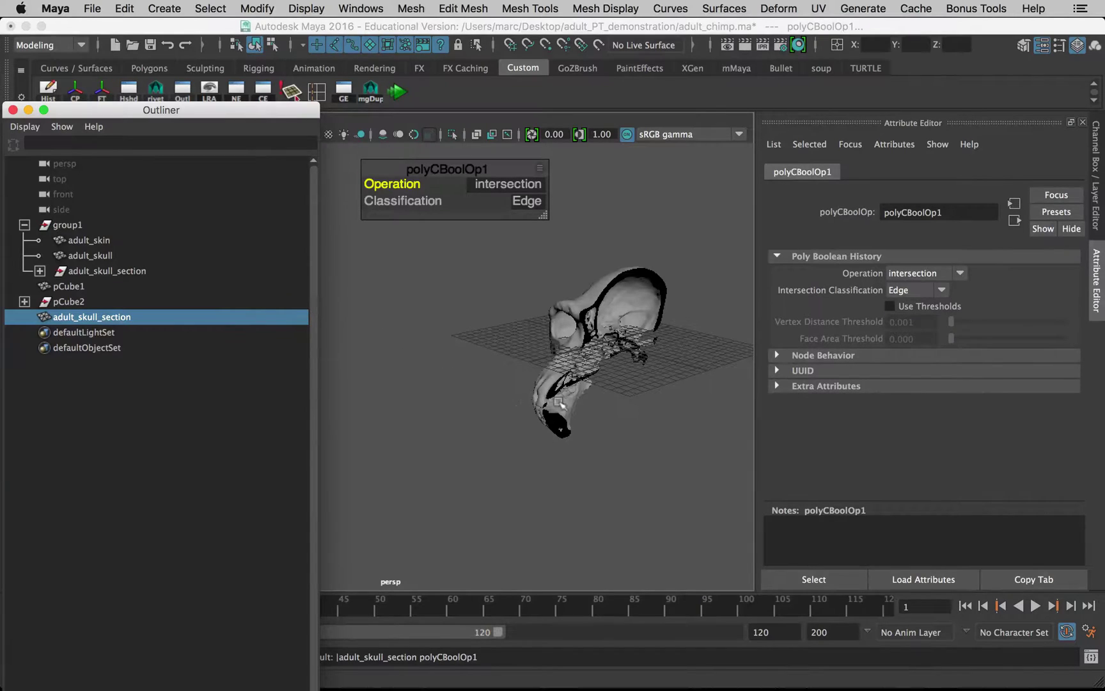
alt+drag(555, 398, 633, 373)
scroll(589, 413, up, 8)
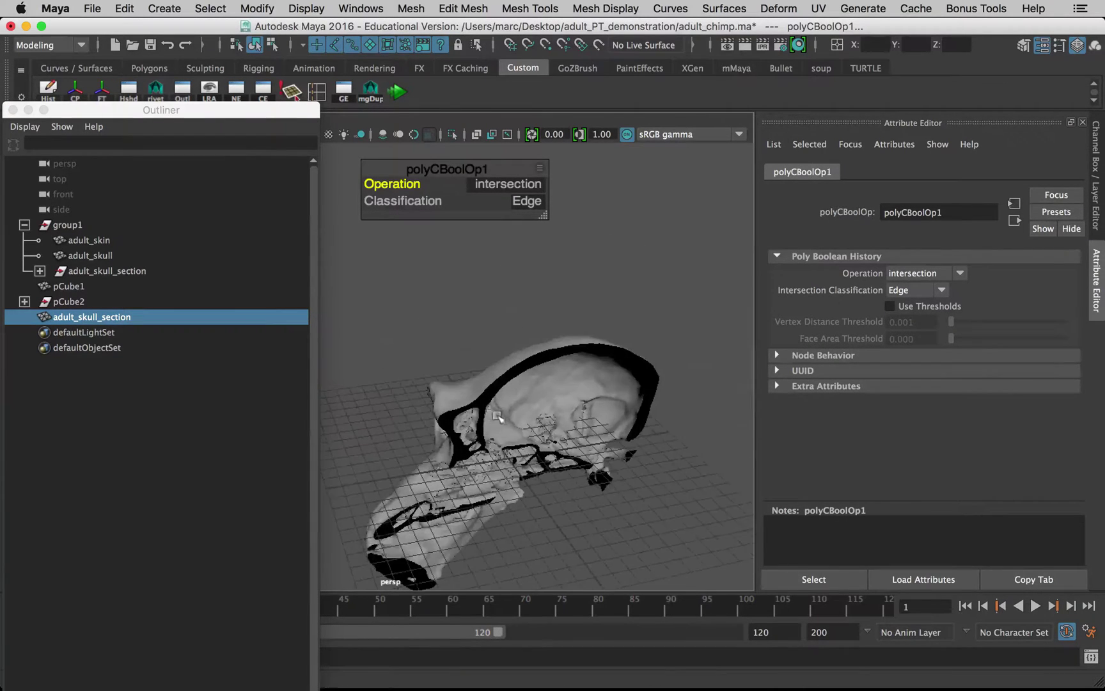
scroll(588, 413, up, 10)
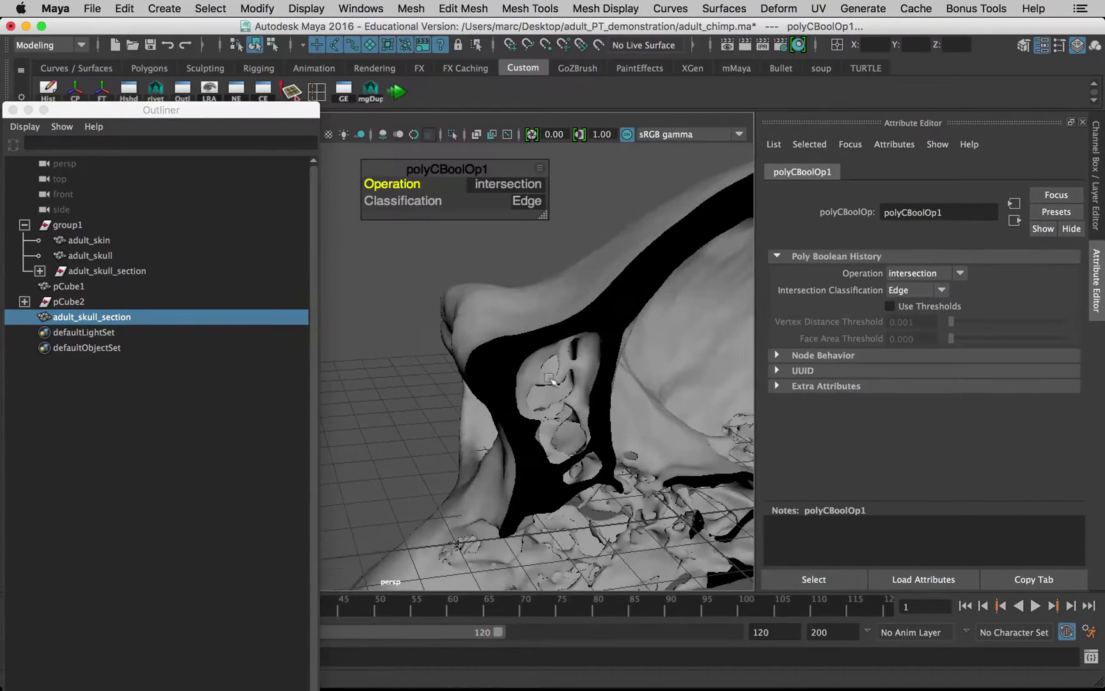
scroll(631, 388, down, 10)
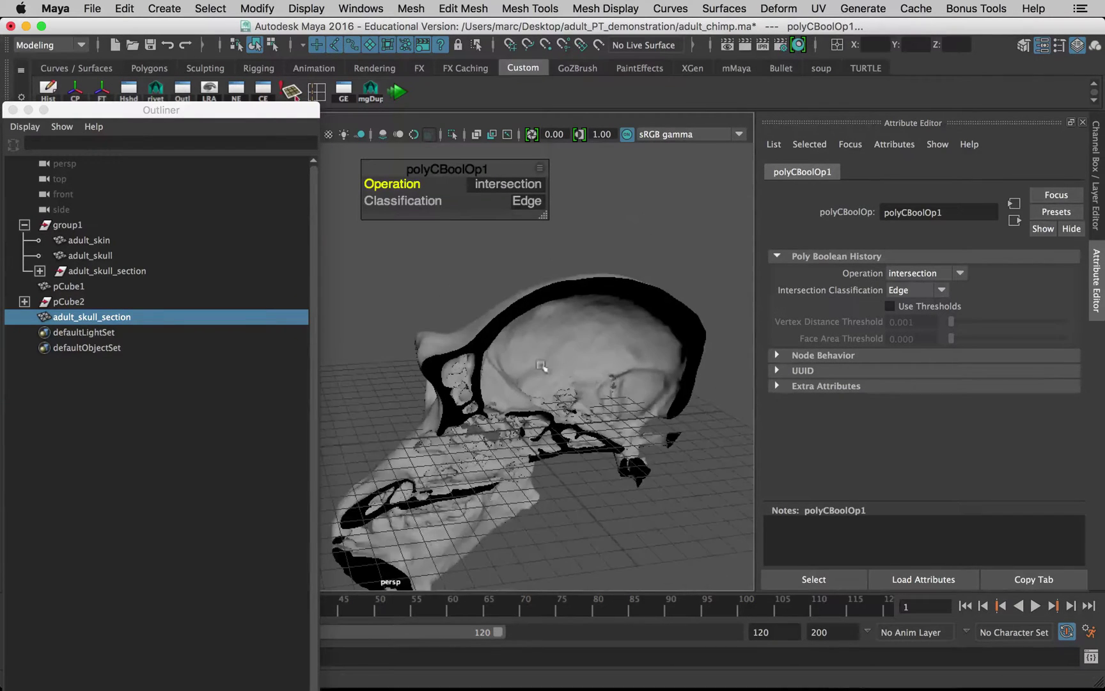
alt+drag(669, 439, 625, 376)
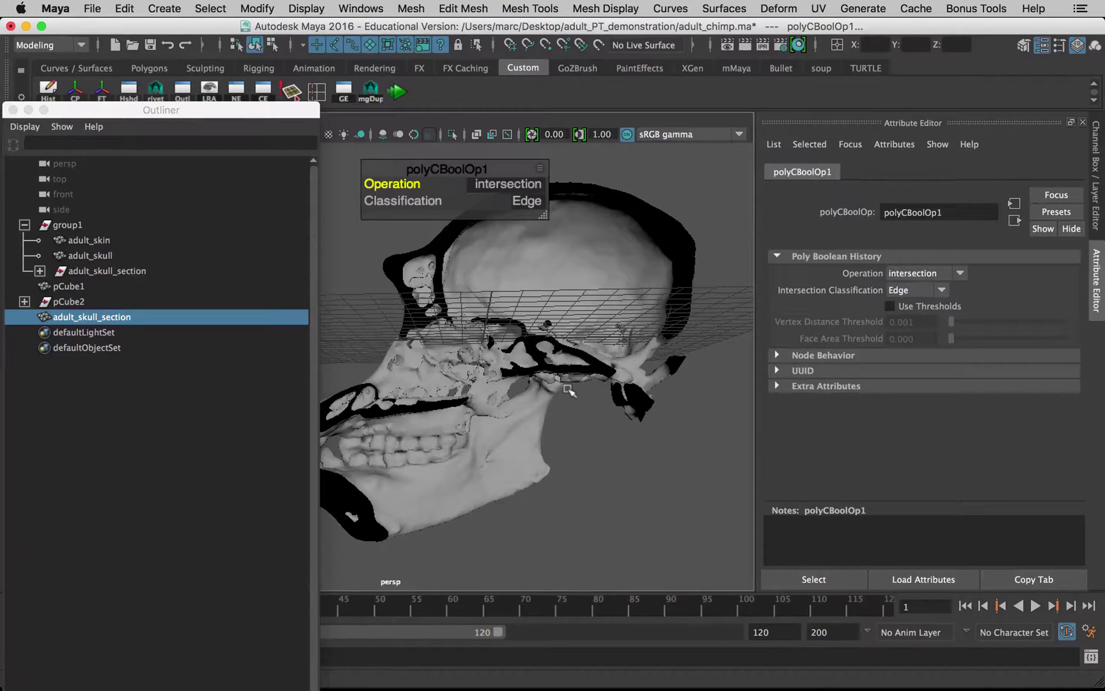
alt+drag(526, 392, 566, 403)
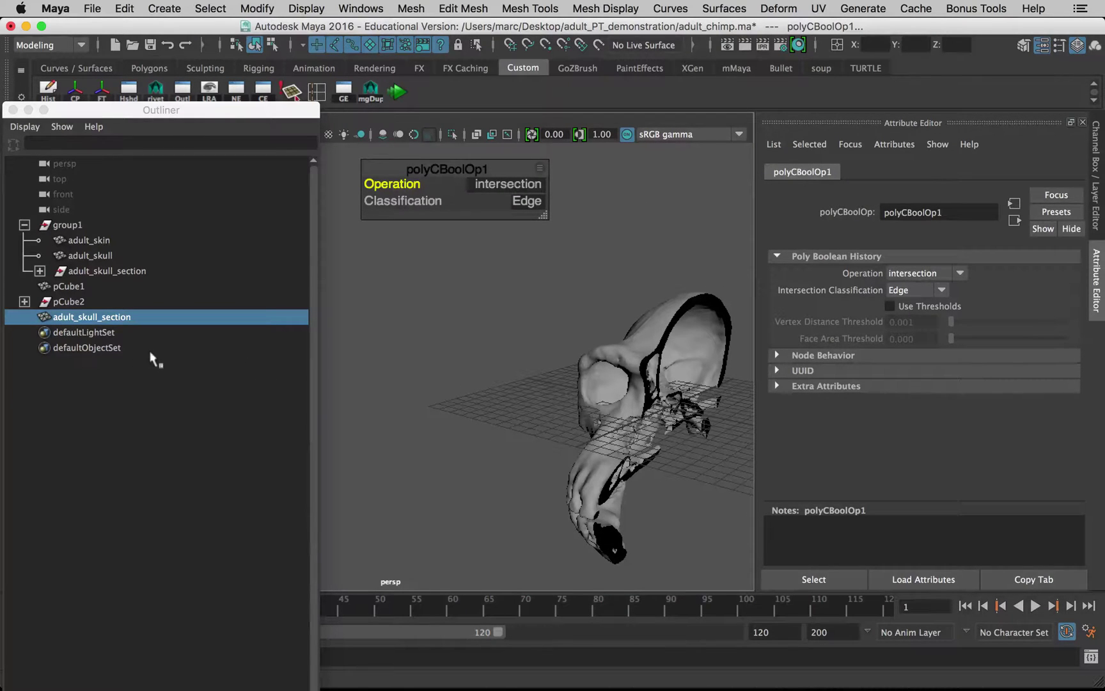
click(59, 317)
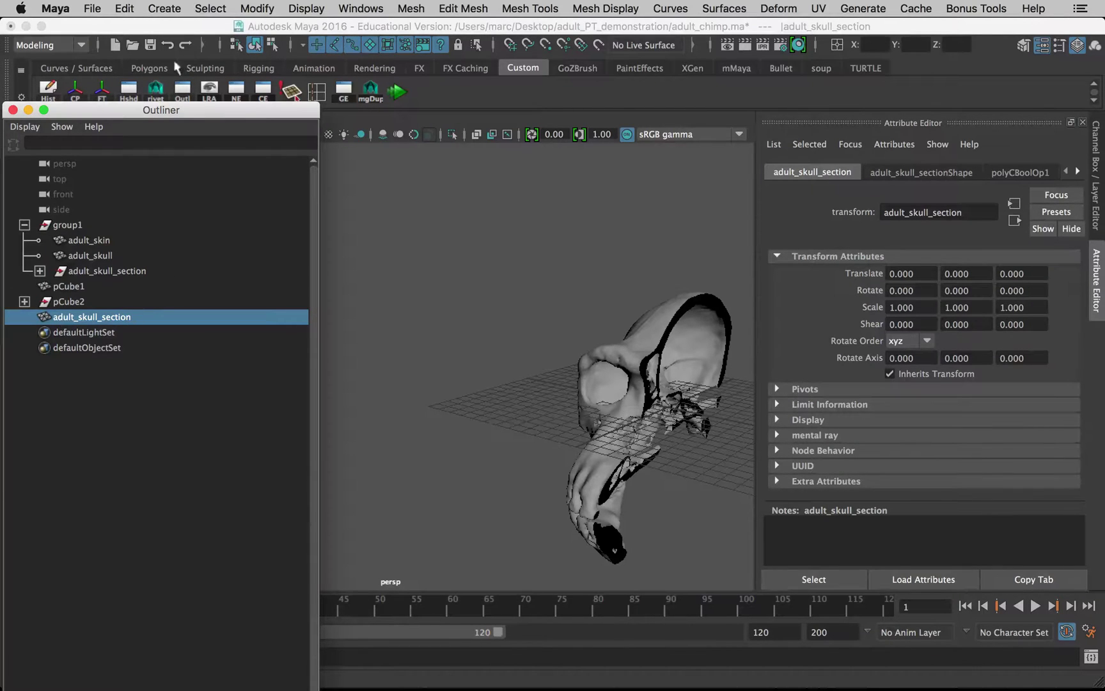
Enable Selection Highlighting in the viewport's Show menu and reposition the Outliner.
drag(182, 110, 178, 206)
click(173, 126)
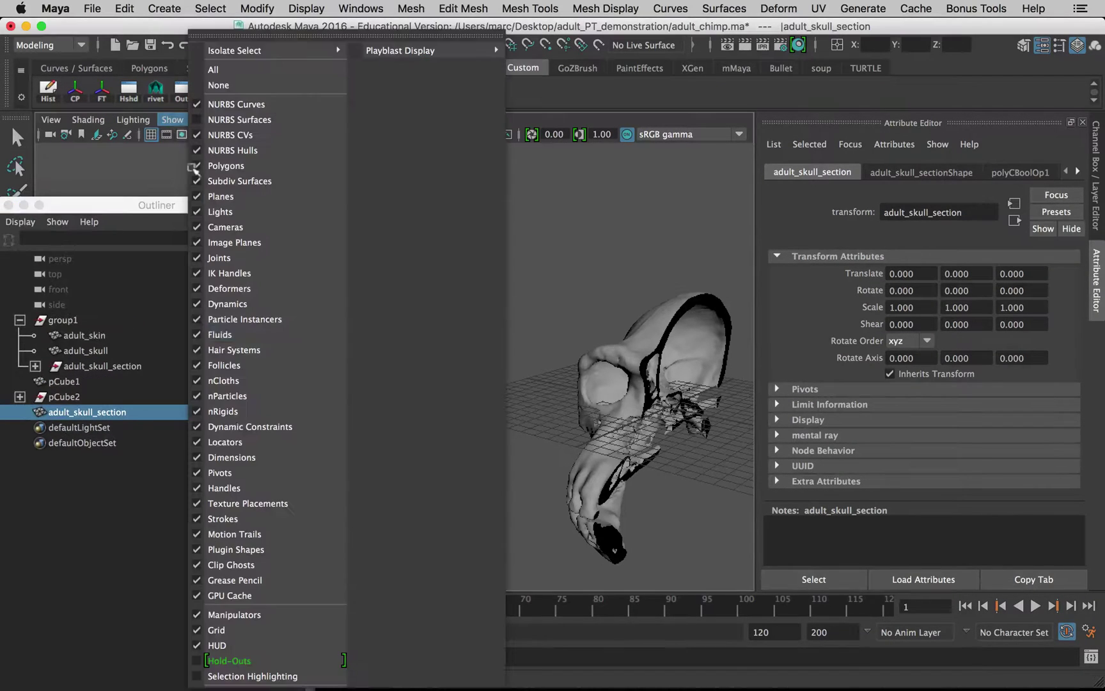
click(277, 670)
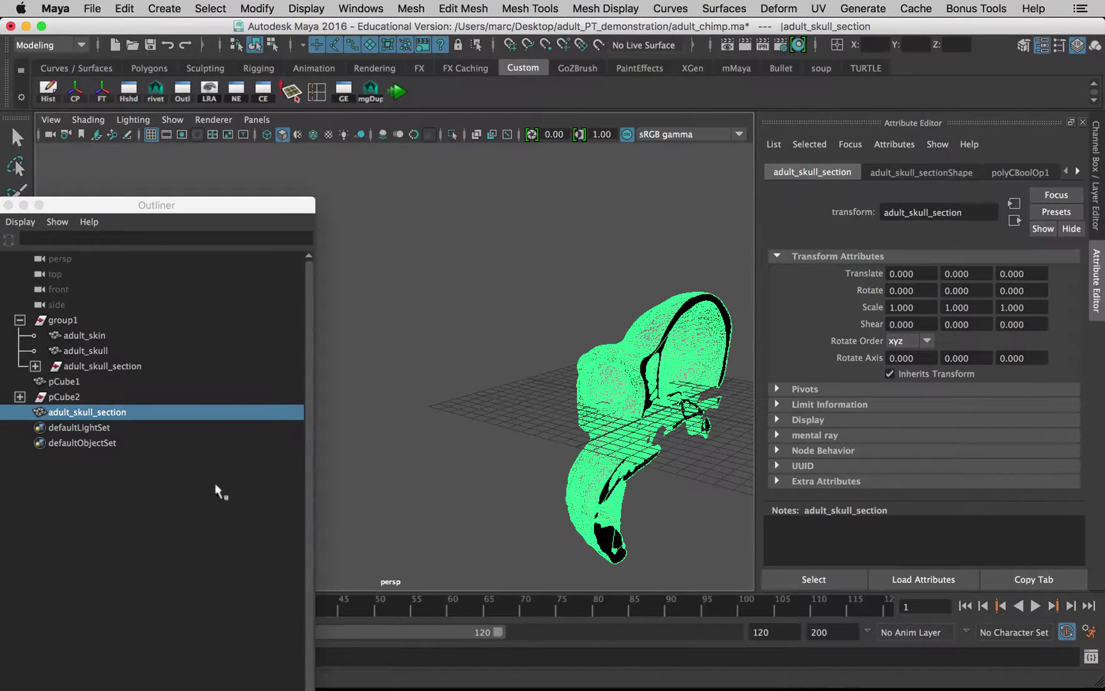
click(238, 210)
double_click(239, 214)
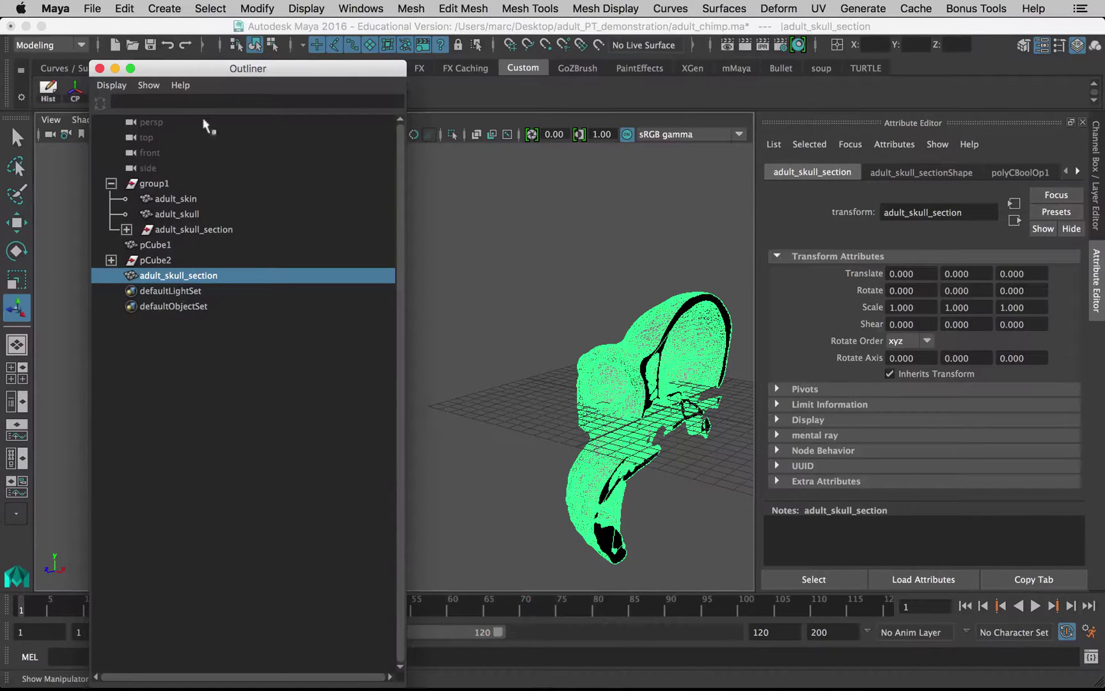
Delete the construction history of adult_skull_section via Delete by Type > History.
click(125, 9)
mouse_move(197, 187)
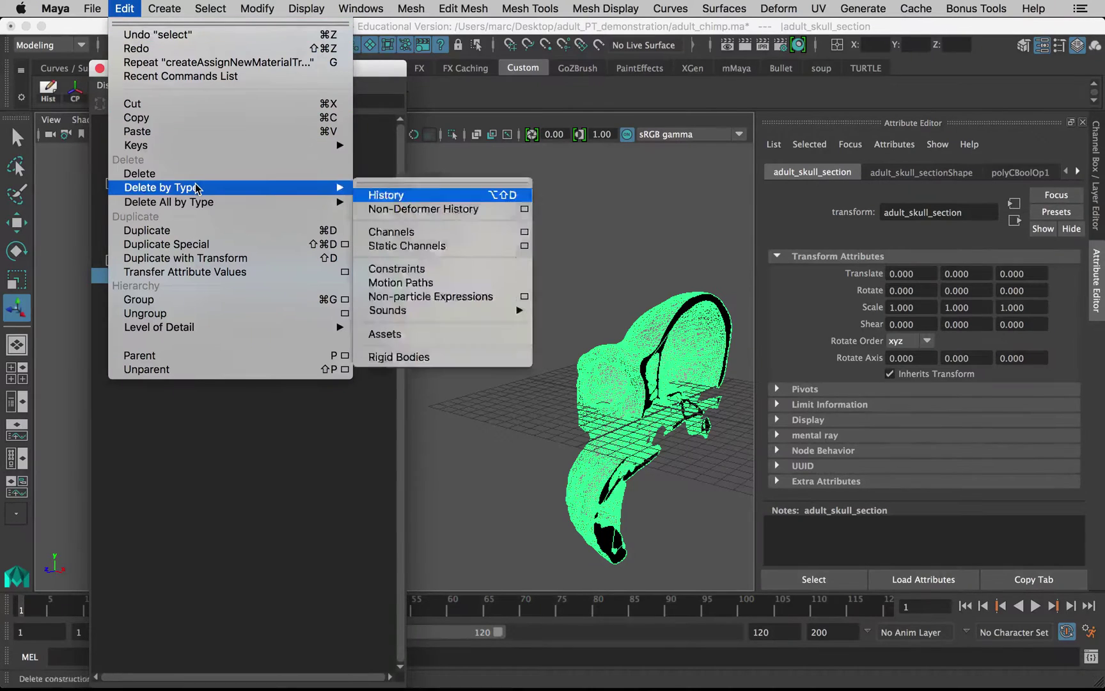
click(387, 199)
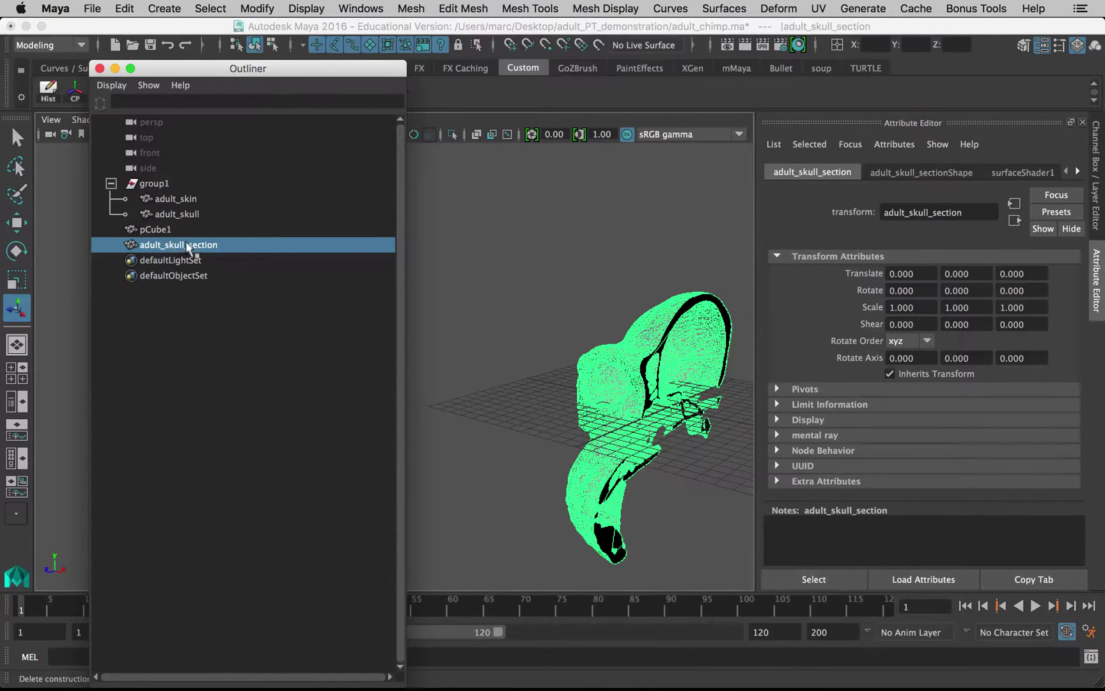
Parent adult_skull_section back under group1 in the Outliner.
middle_drag(185, 248, 190, 251)
drag(178, 226, 155, 185)
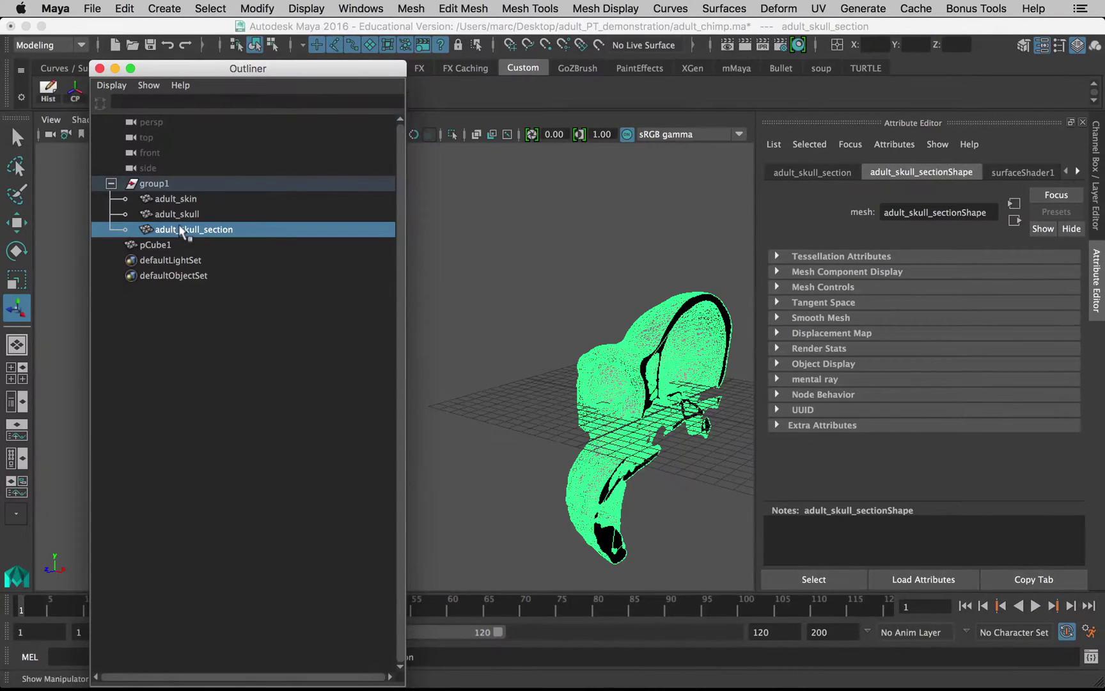
click(154, 183)
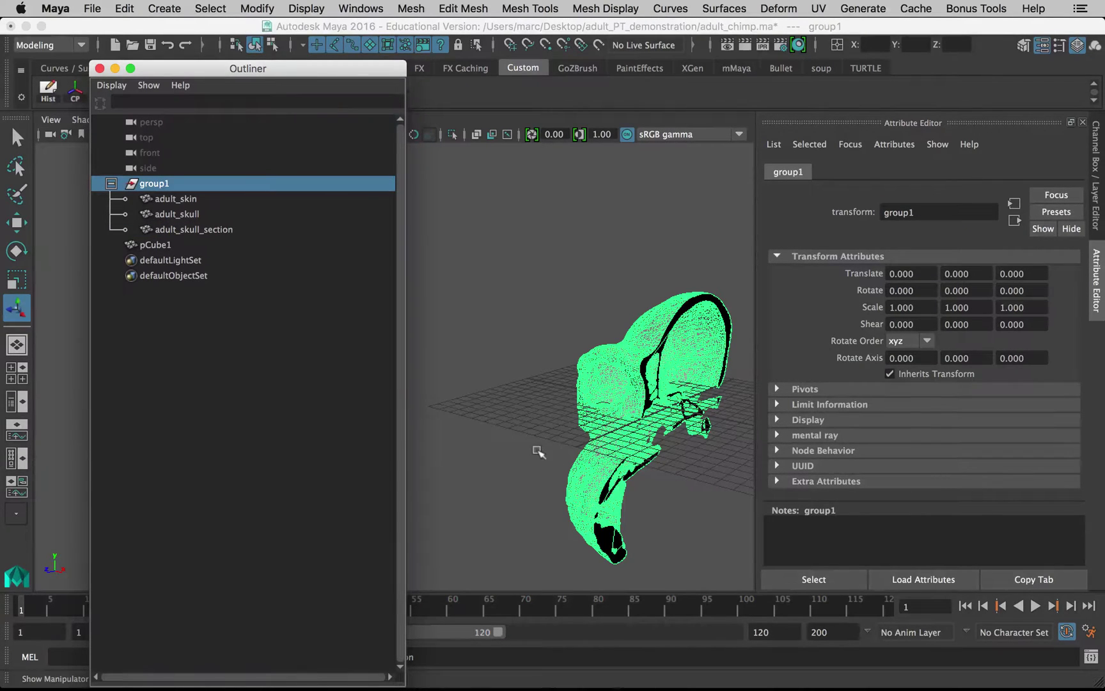
Add adult_skull_section to the section display layer.
click(1097, 199)
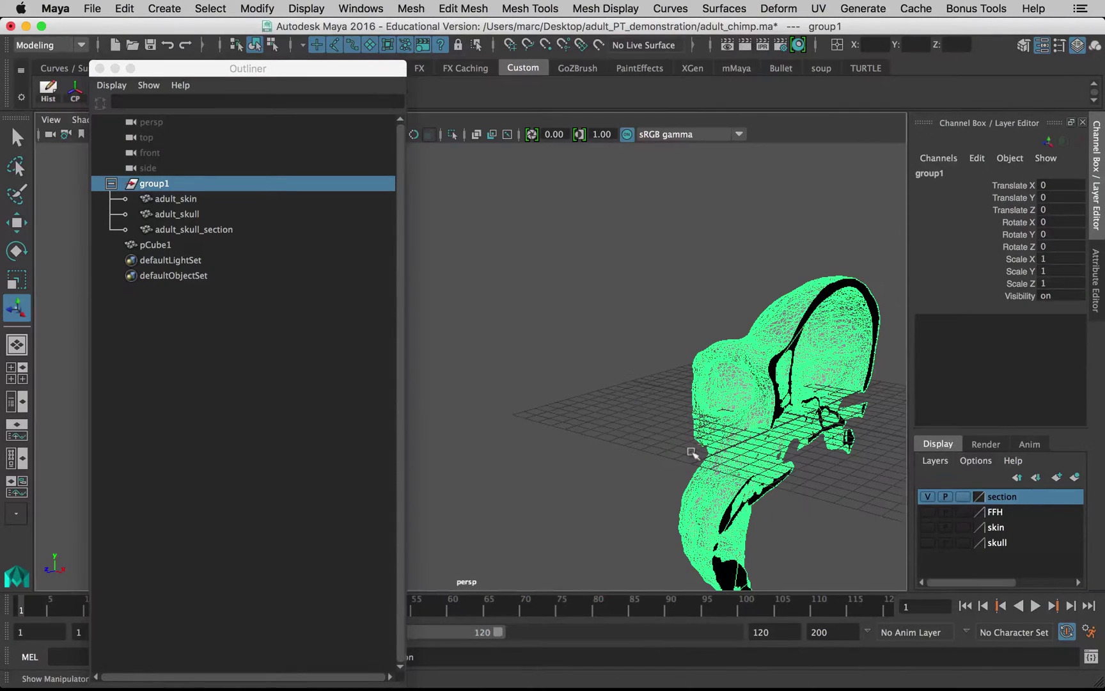
alt+drag(639, 420, 699, 420)
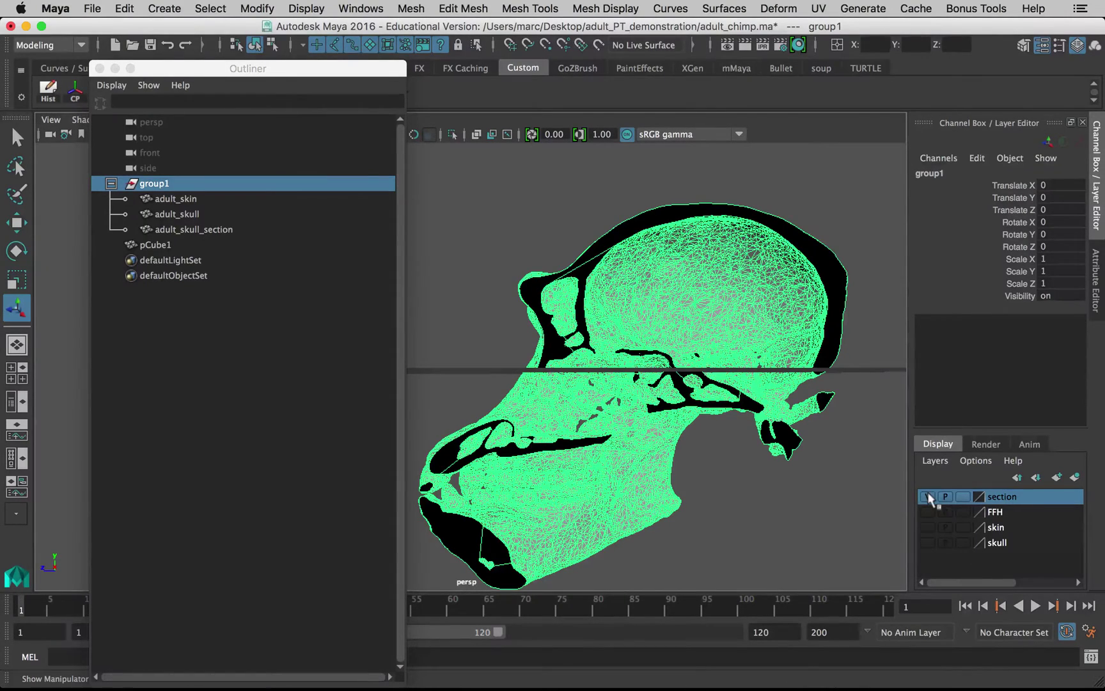
mouse_move(655, 482)
alt+mouse_down()
mouse_move(710, 456)
mouse_move(662, 484)
alt+mouse_up()
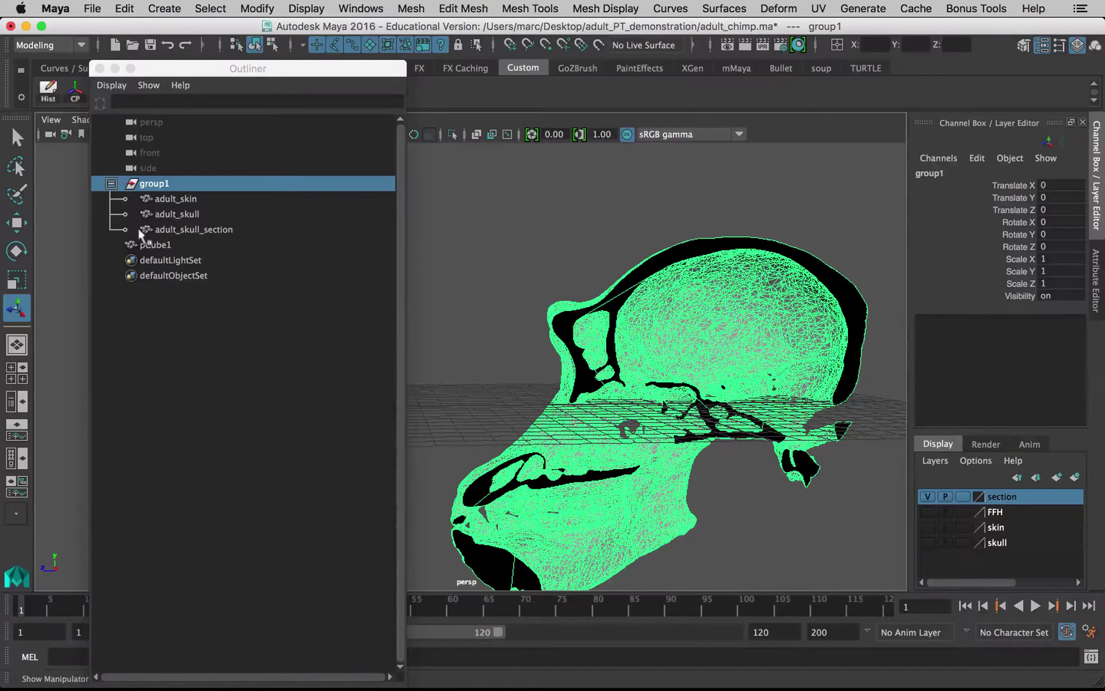
click(184, 233)
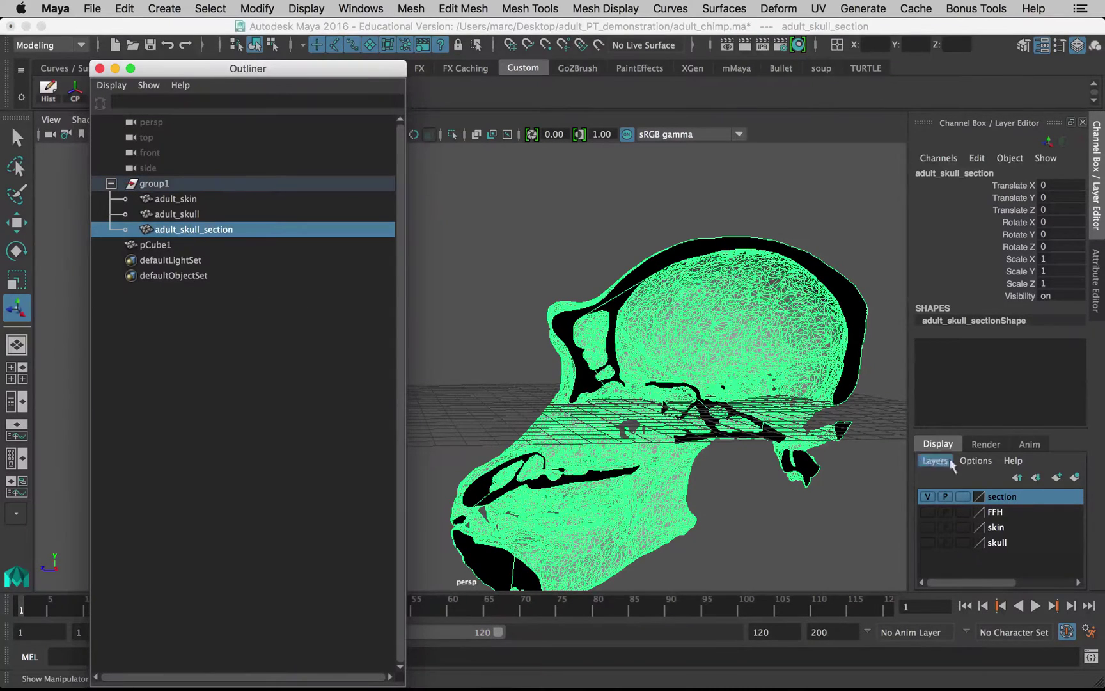
right_click(991, 495)
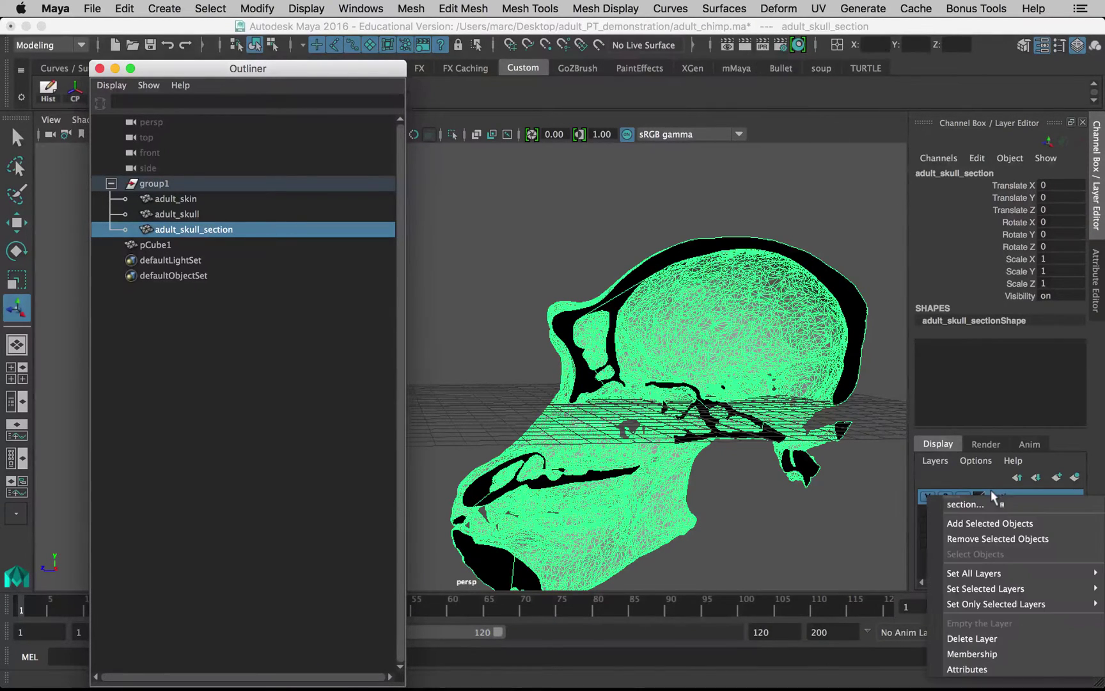
click(998, 524)
Toggle the section layer's visibility off and on, then view the sectioned skull from the side.
click(926, 496)
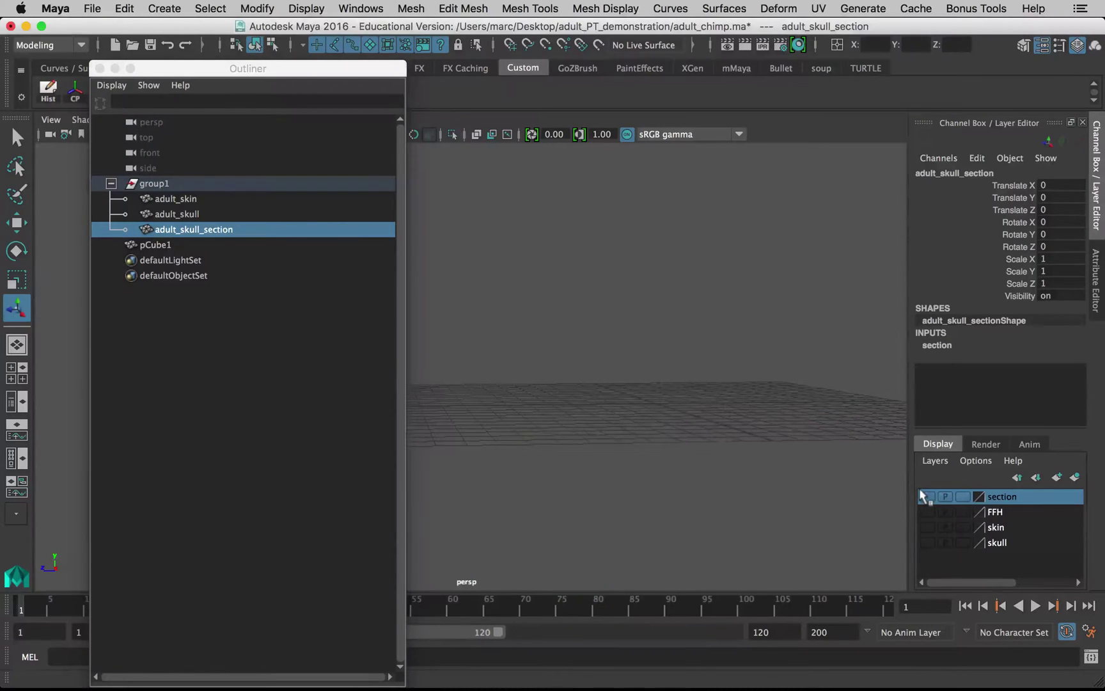
click(923, 494)
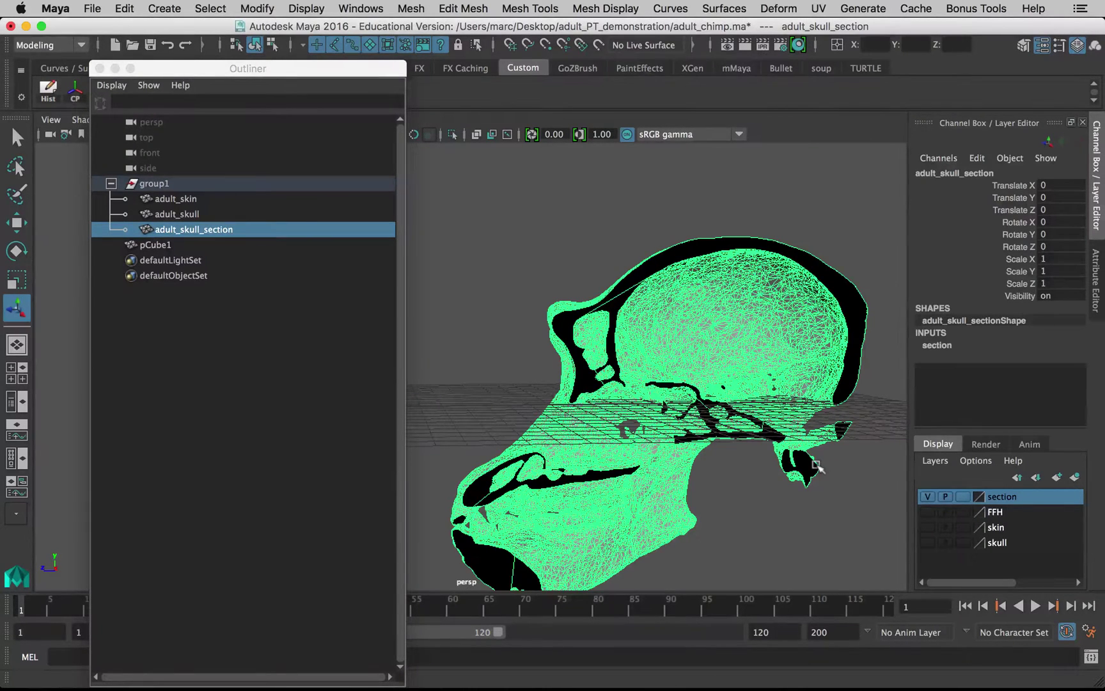
alt+drag(758, 450, 721, 375)
click(630, 228)
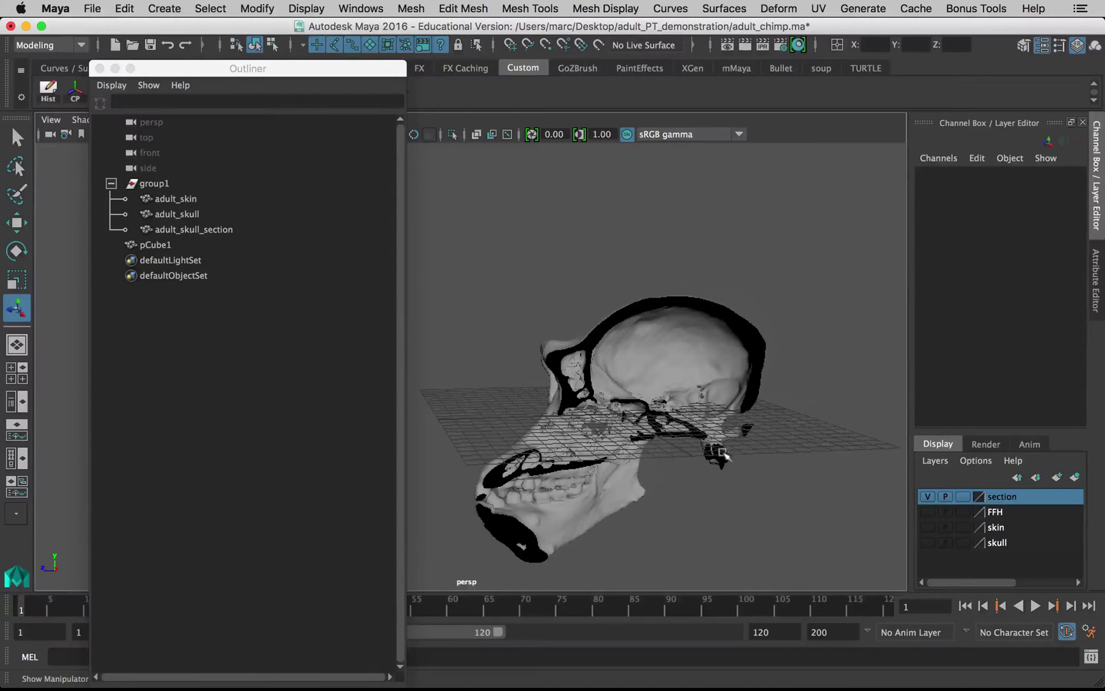
alt+drag(721, 454, 696, 437)
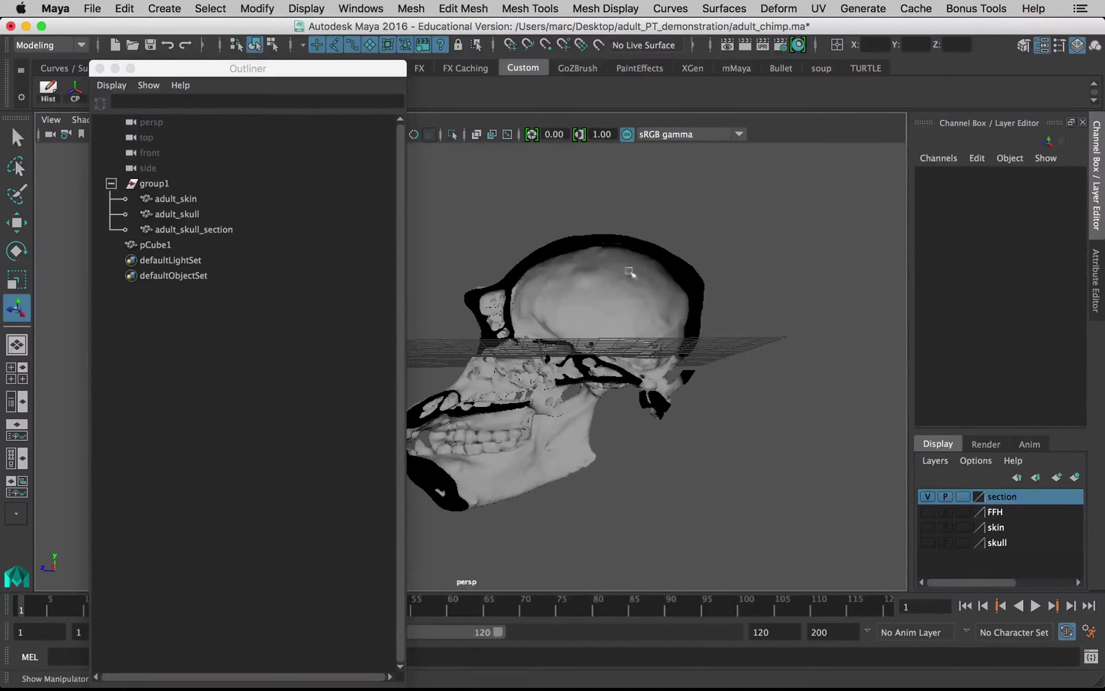